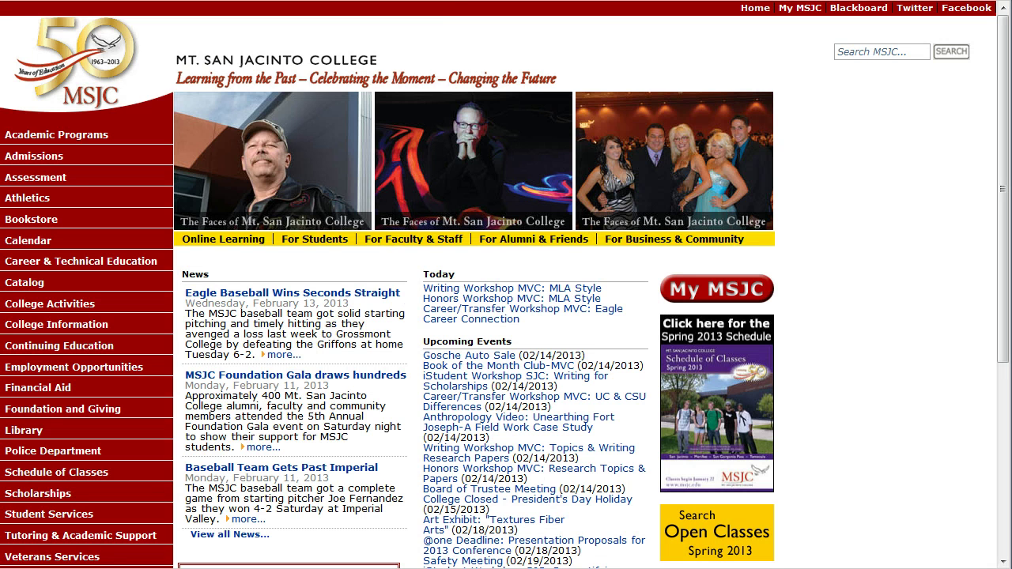
- Type 'apps' in the address bar to find the RD Web Access site
type("apps.msjc.edu/")
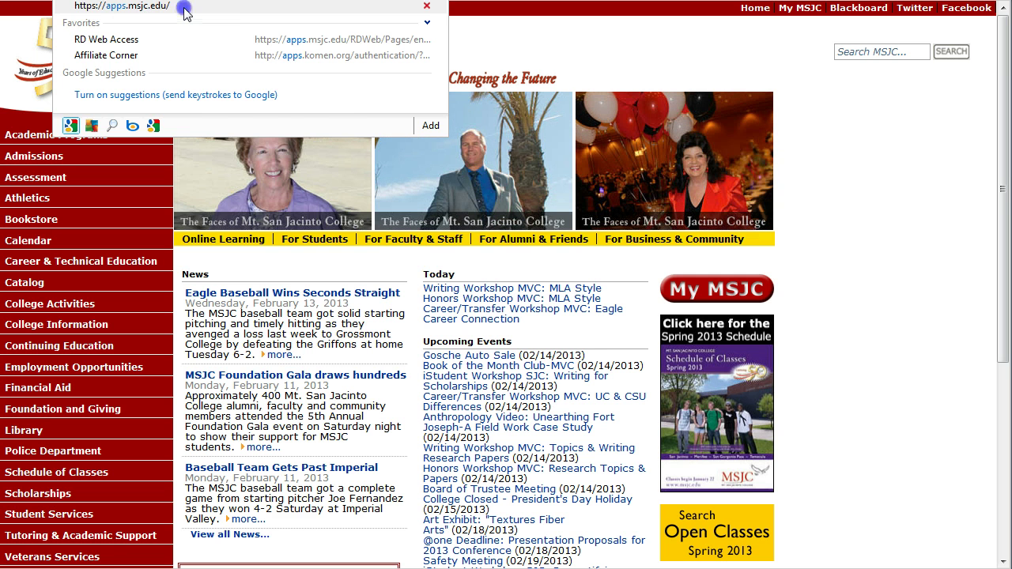
- Go to RD Web Access and enter the domain user name, fixing a missing letter
left_click(184, 13)
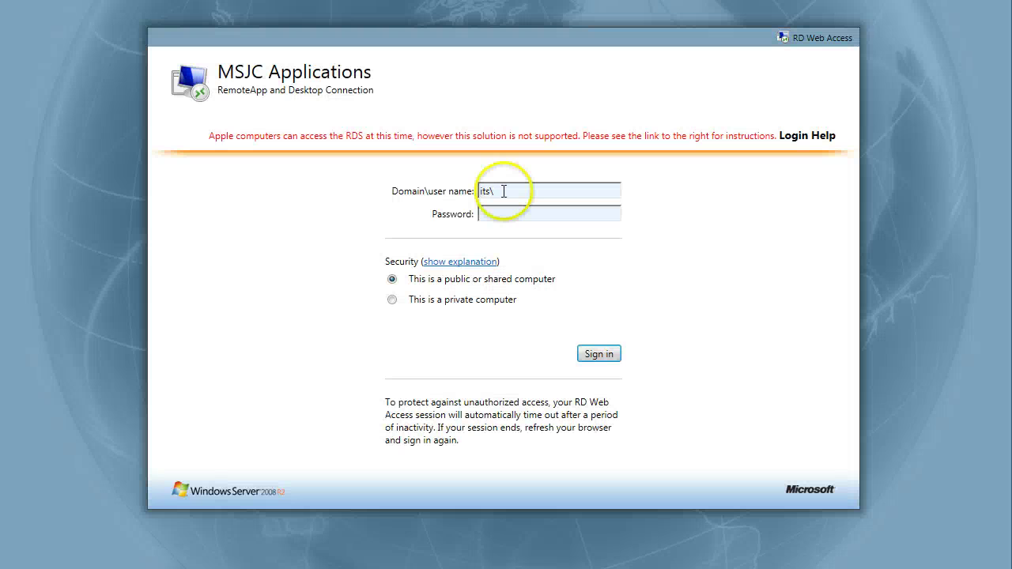
left_click(506, 191)
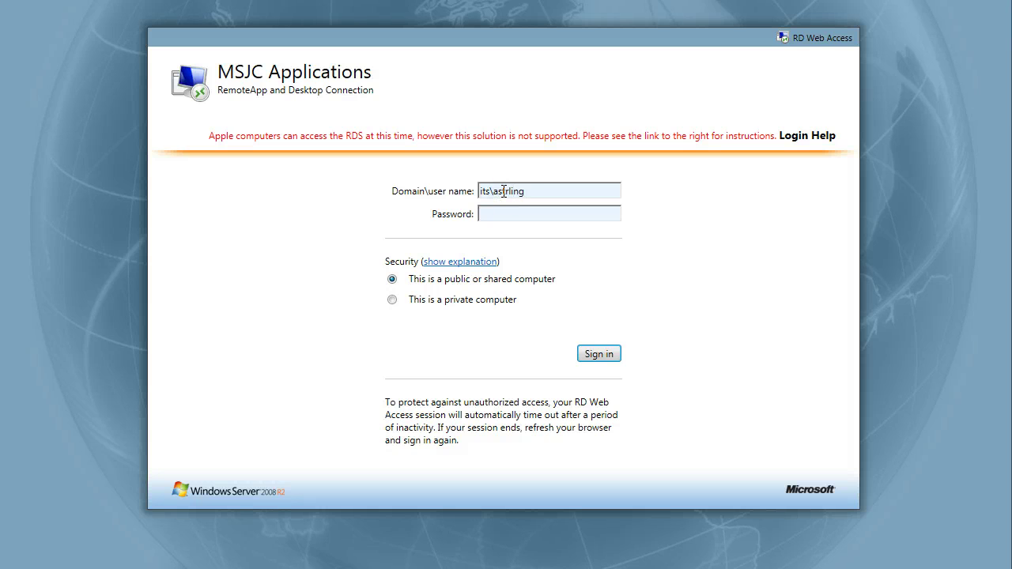
left_click(504, 192)
type("t")
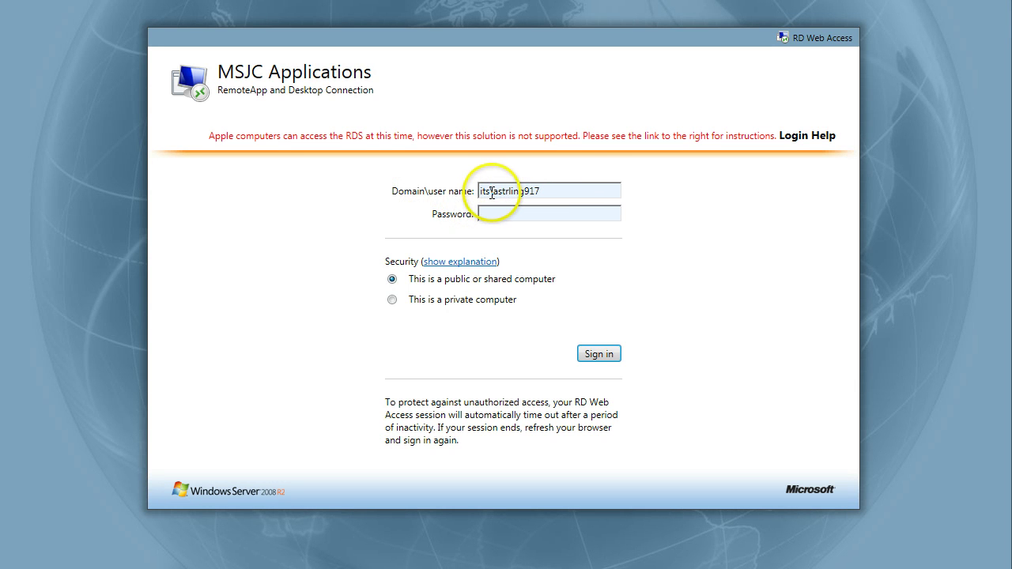
left_click_drag(480, 191, 493, 190)
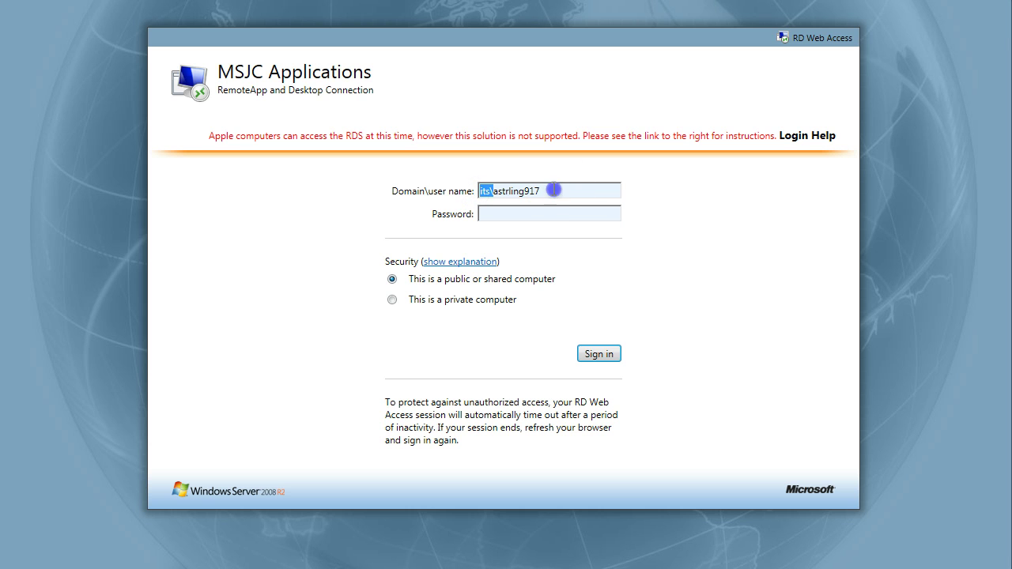
left_click(554, 191)
- Enter the account password, correct the user name, and sign in
left_click(527, 212)
type("•••••••")
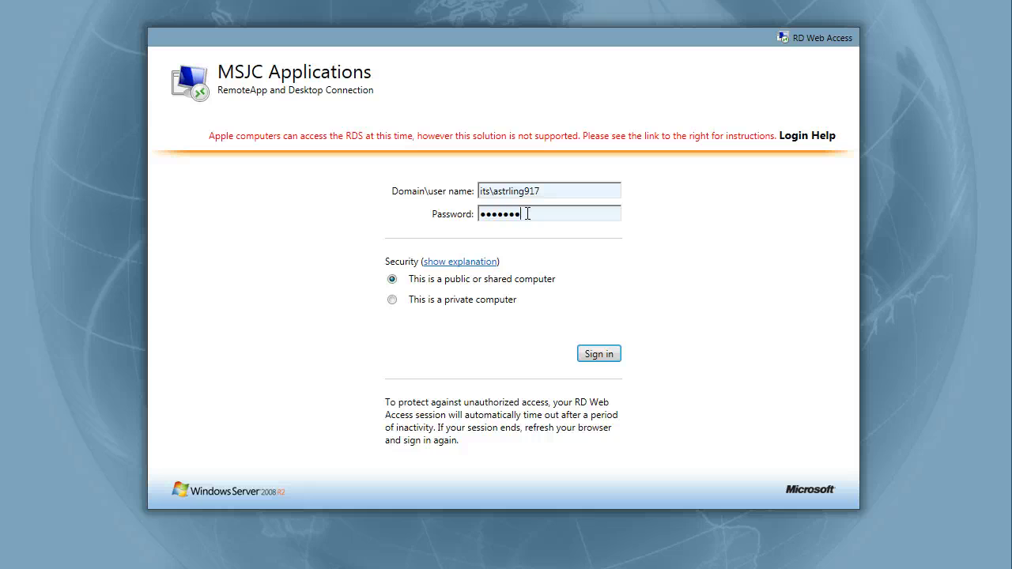
left_click(572, 190)
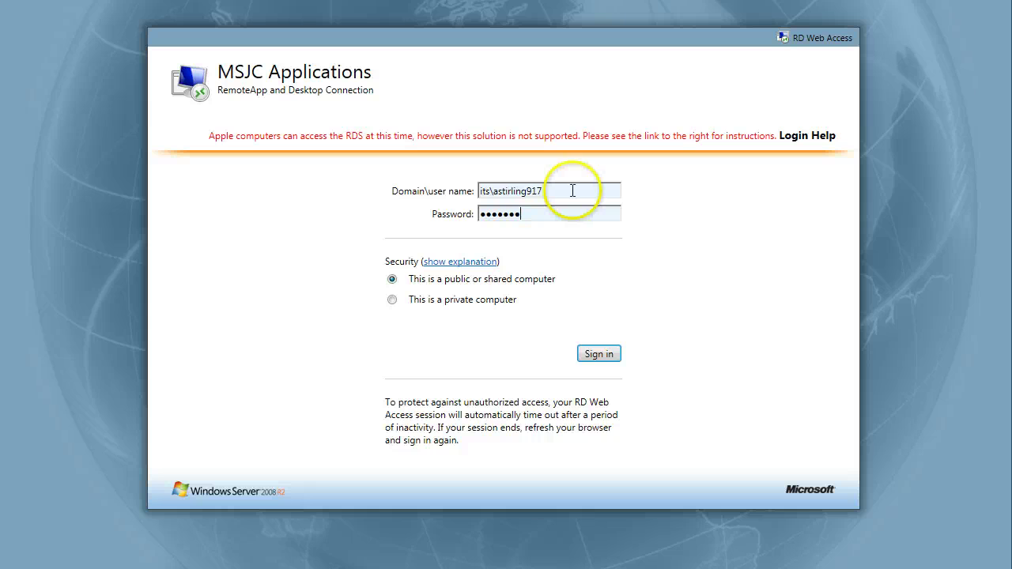
left_click(572, 189)
left_click(571, 218)
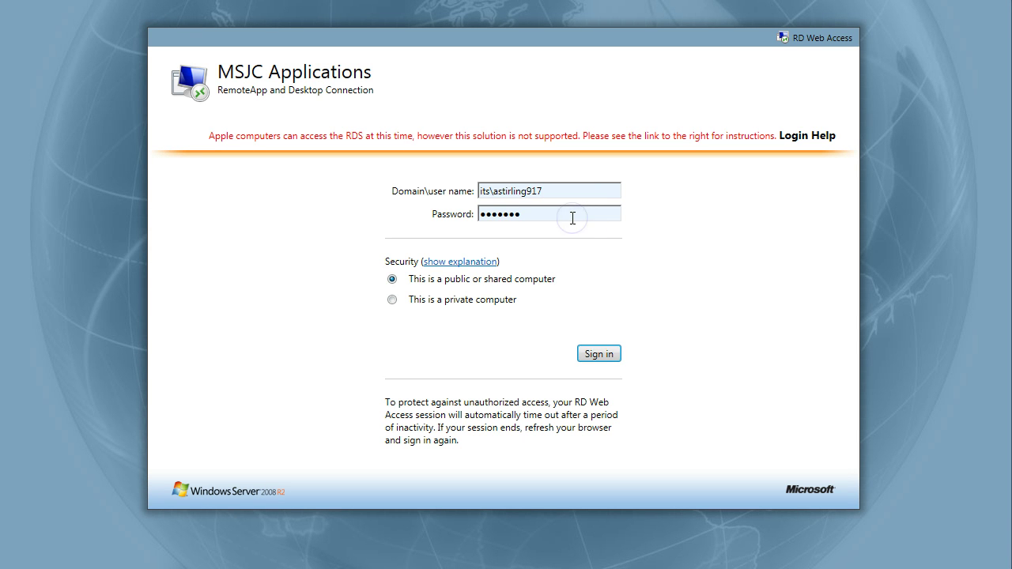
left_click(597, 354)
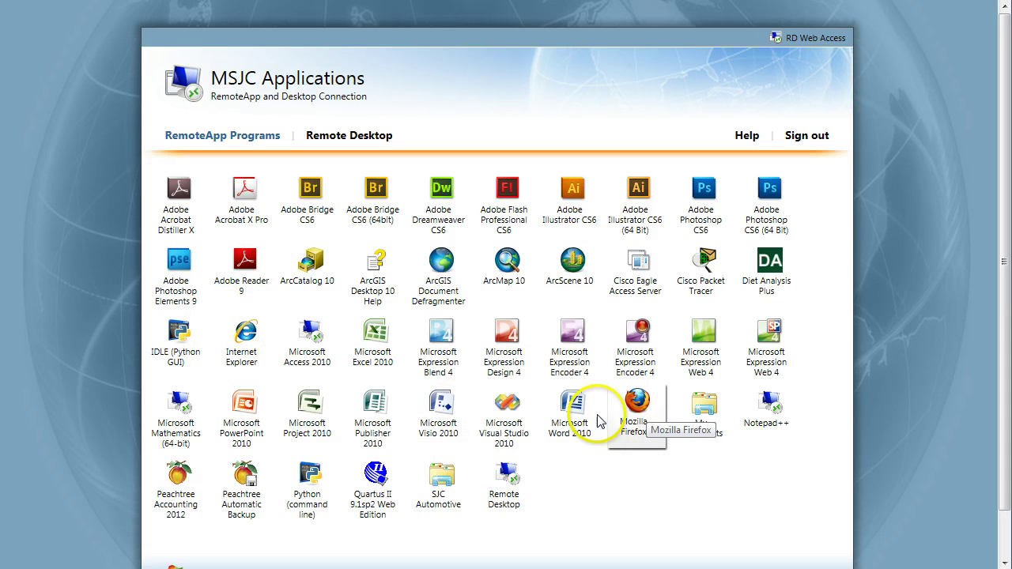
- Launch Internet Explorer from the RemoteApp Programs list
left_click(260, 350)
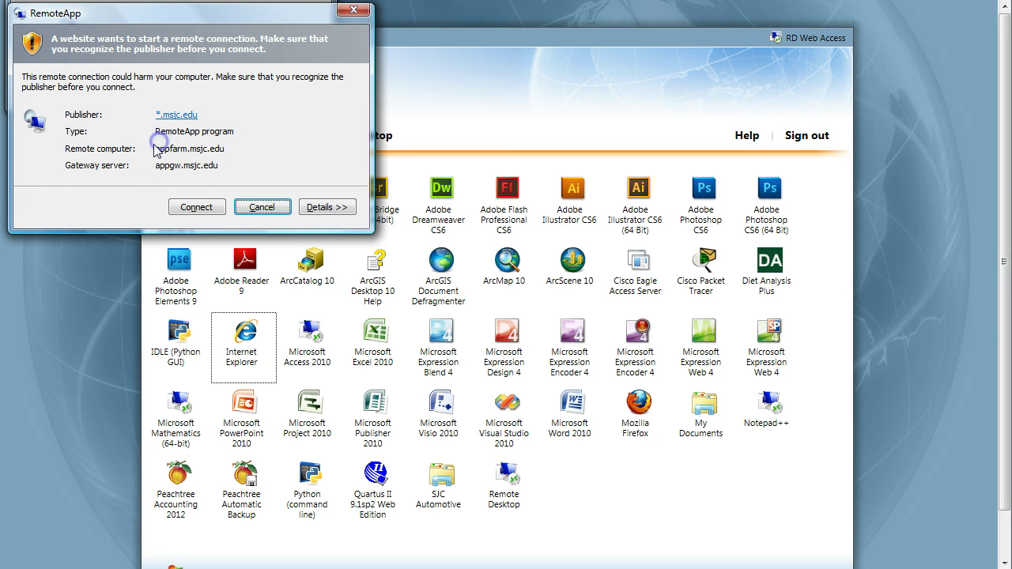
- Approve the remote connection and log in with the domain user name and password
left_click(224, 168)
left_click(194, 208)
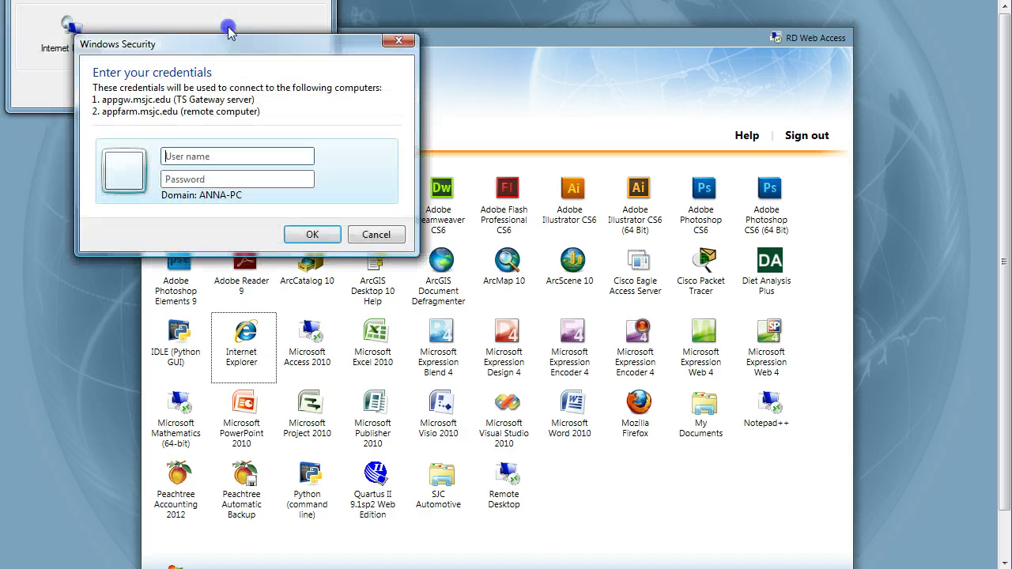
left_click(174, 188)
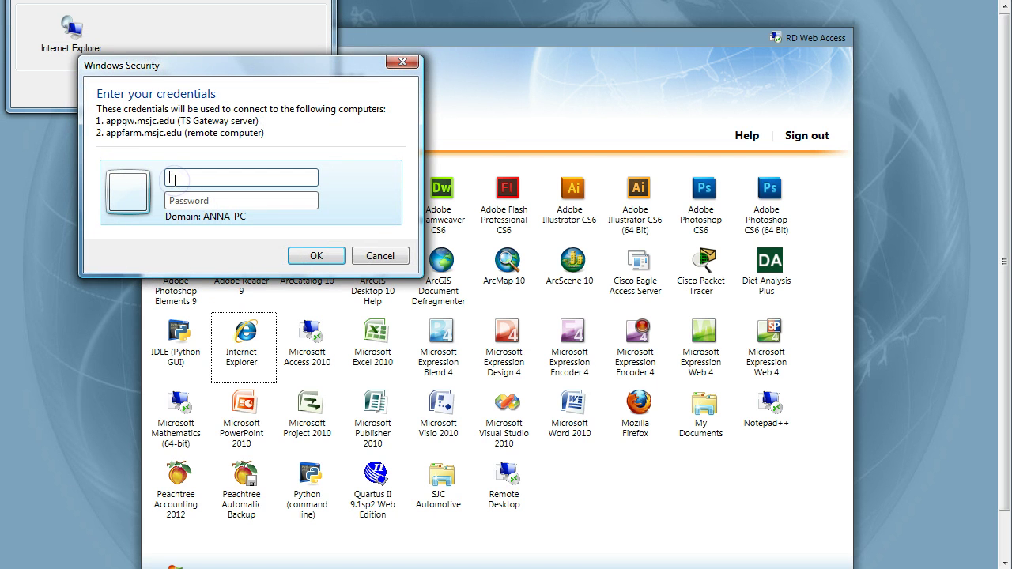
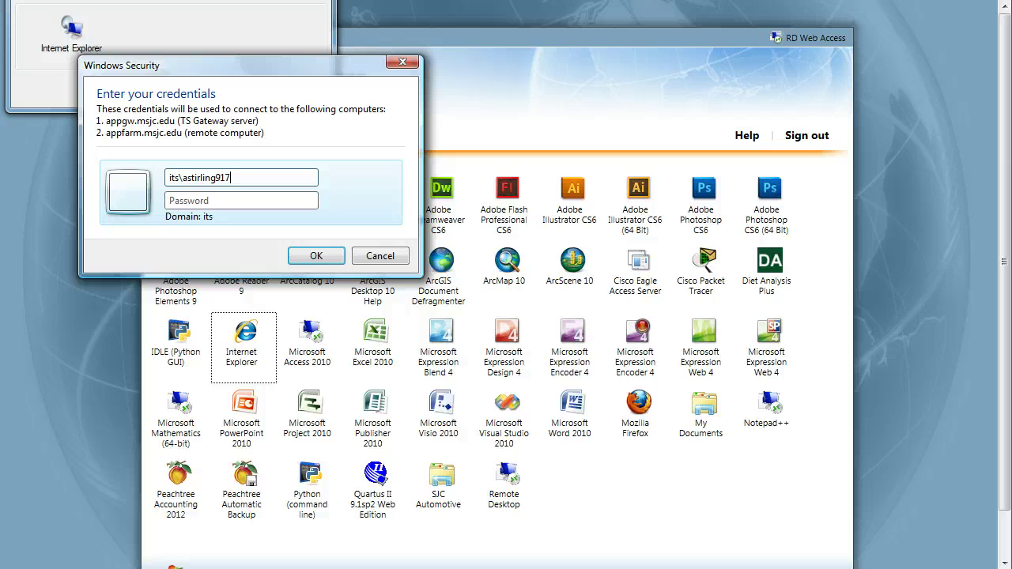
key("Tab")
type("******")
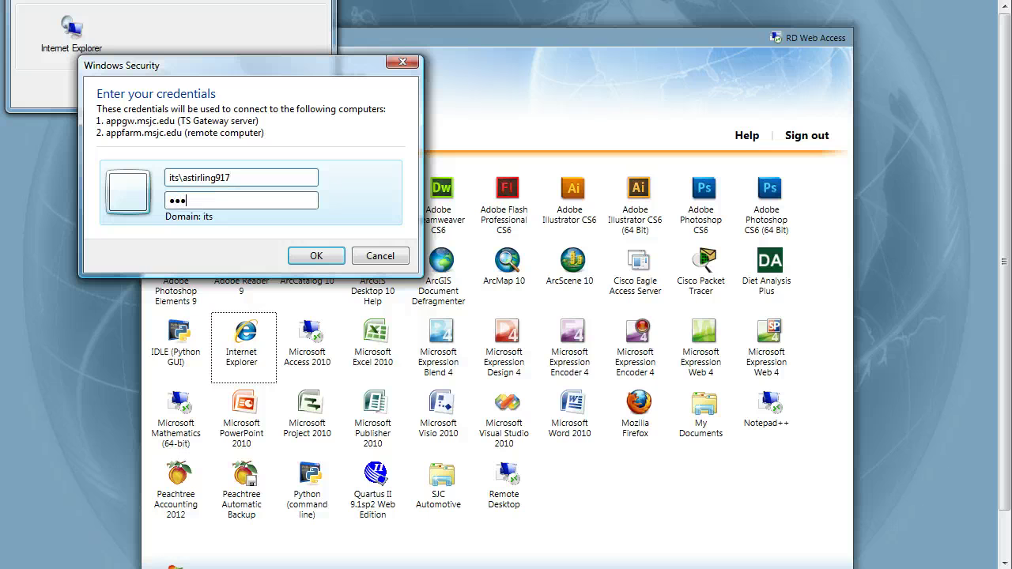
type("*")
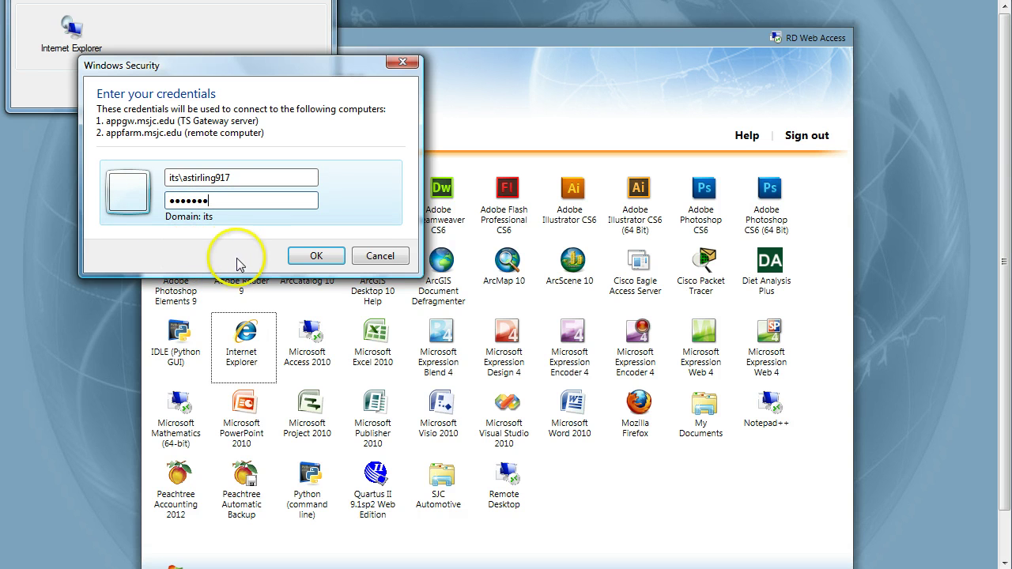
left_click(320, 256)
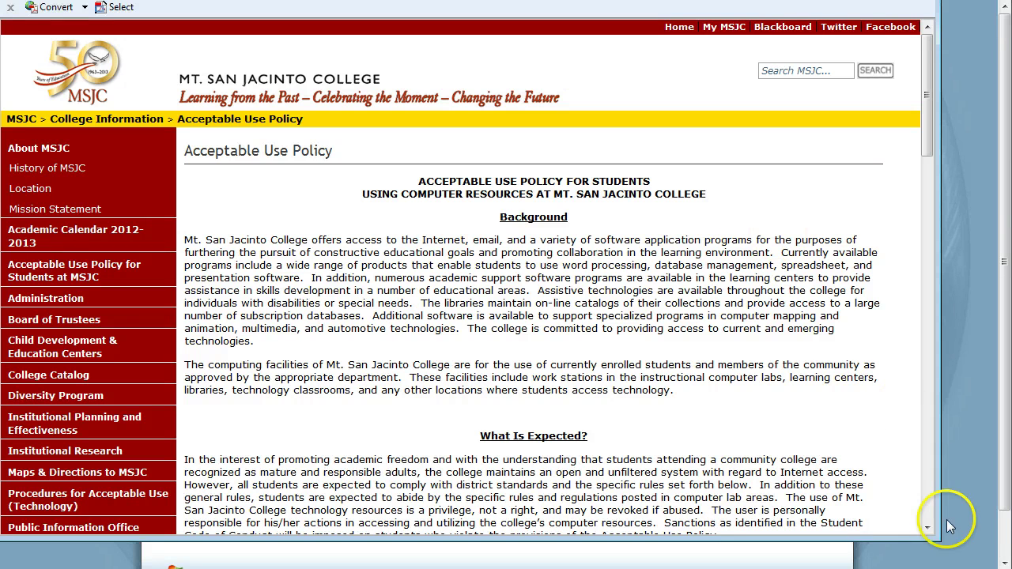
- Maximize the remote browser and log in to Blackboard with the student's credentials
left_click_drag(941, 538, 1011, 568)
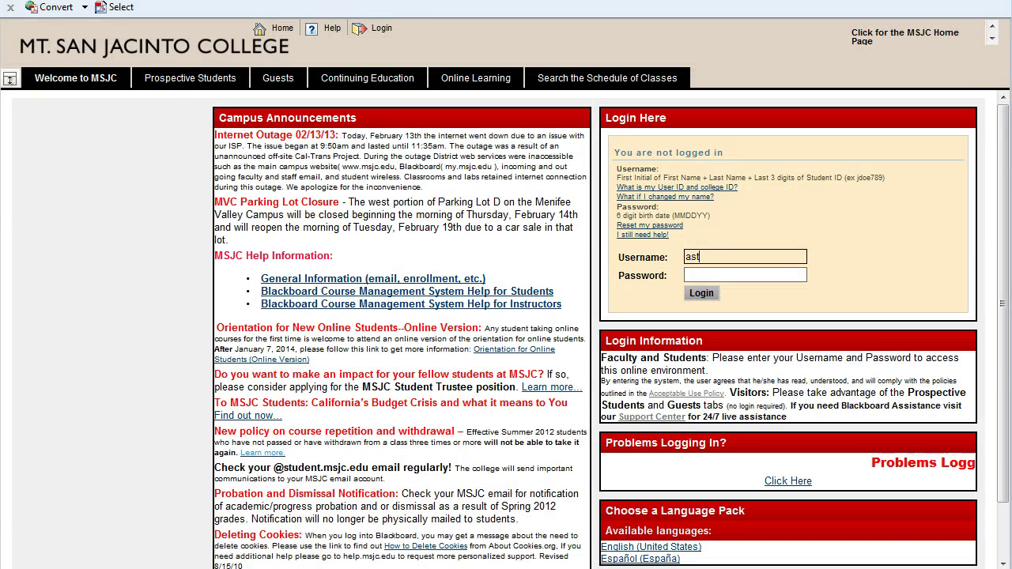
type("ng917")
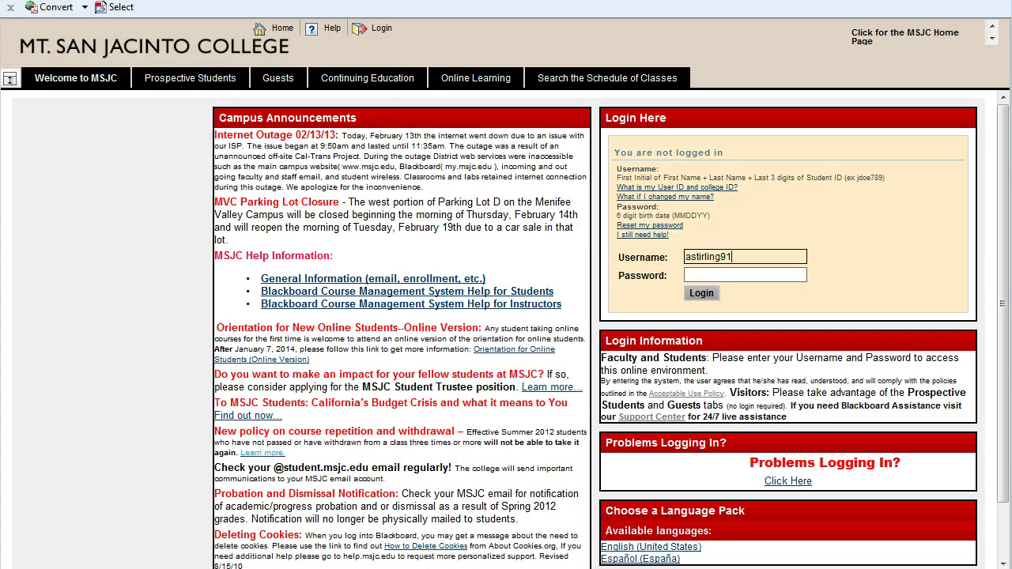
key("Tab")
type("******")
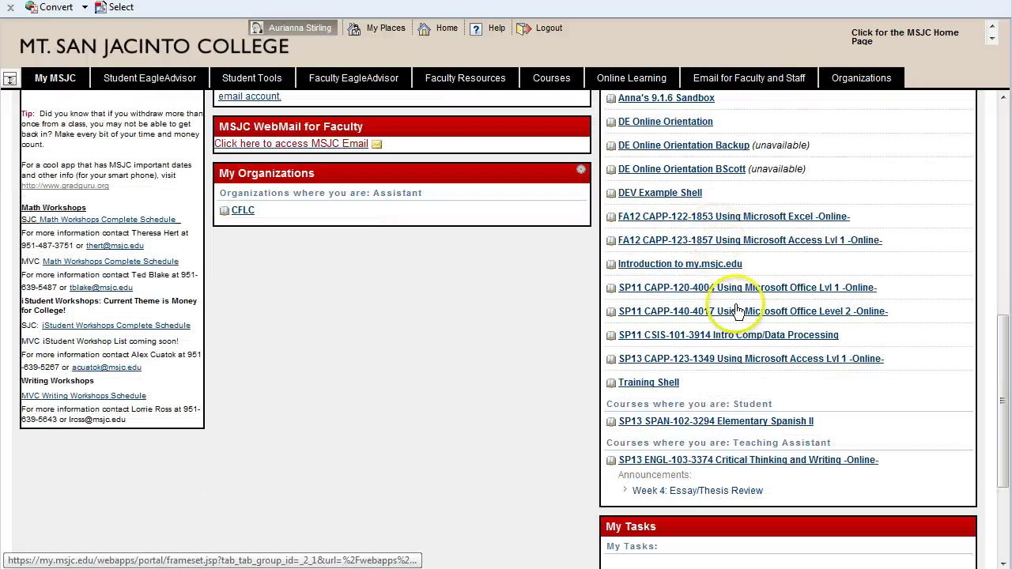
- Open the SP13 CAPP-123-1349 course's Assignments and follow the textbook companion site link
left_click(737, 360)
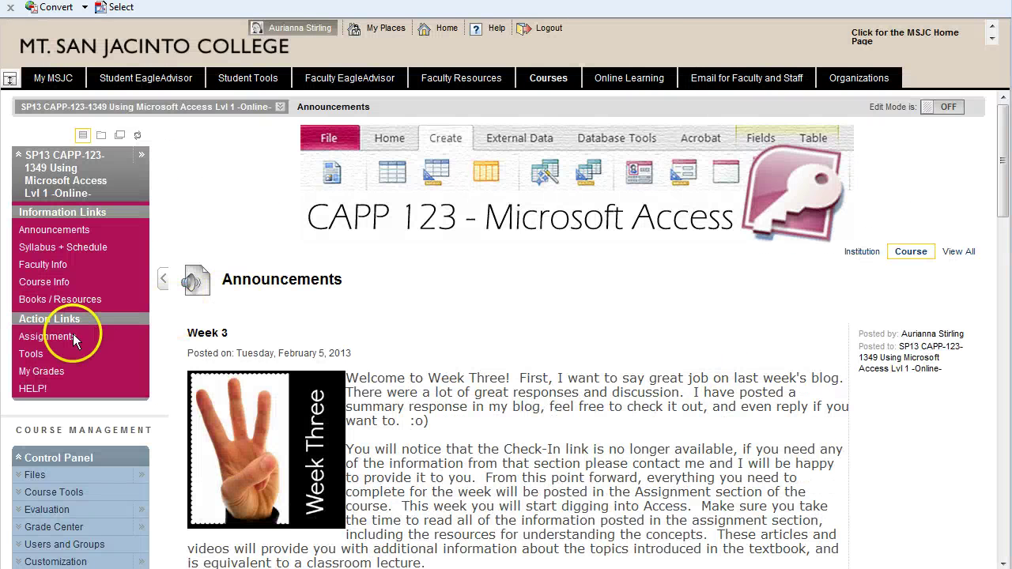
left_click(71, 341)
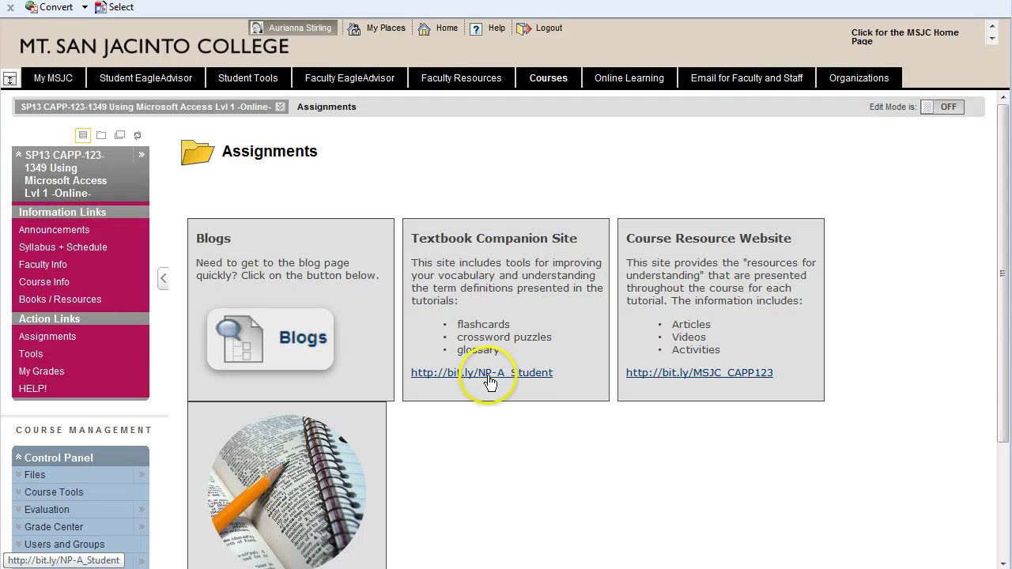
left_click(488, 377)
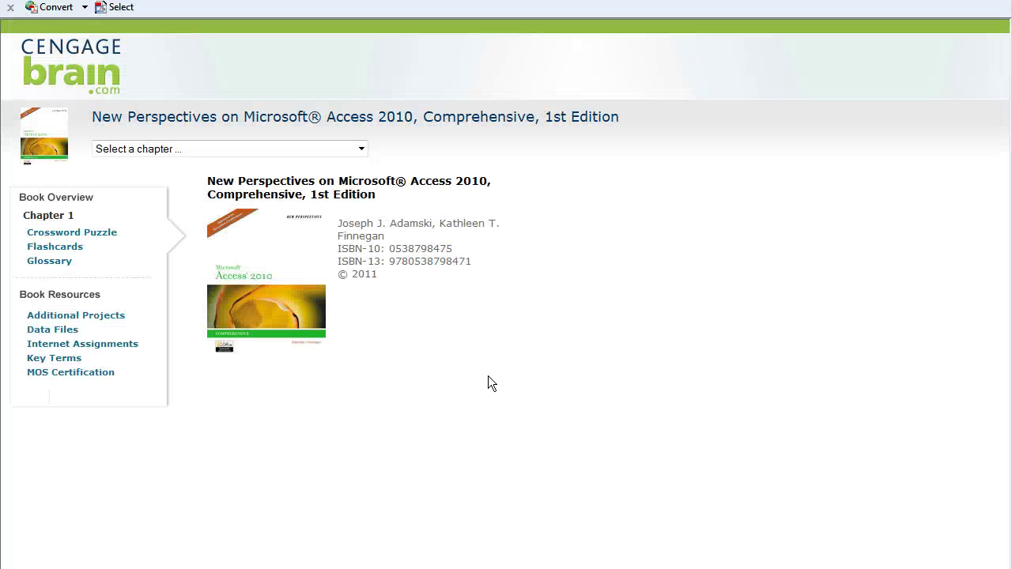
left_click(52, 330)
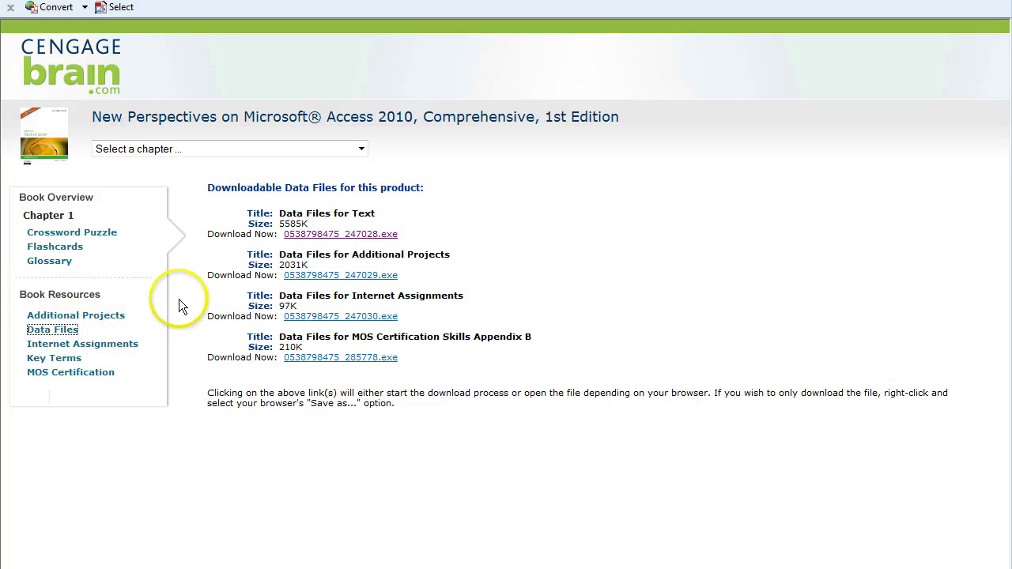
left_click(337, 237)
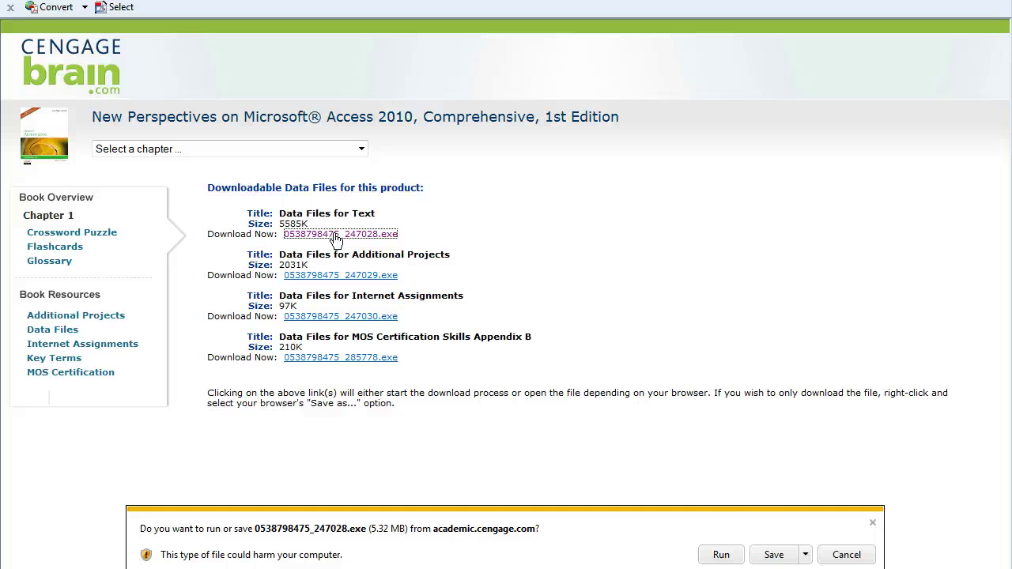
left_click(722, 556)
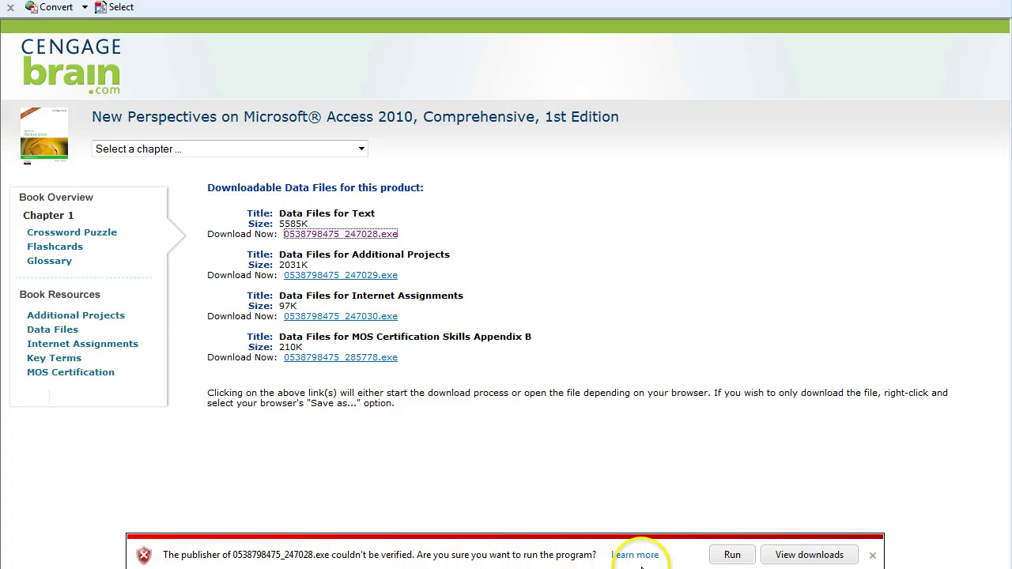
left_click(721, 557)
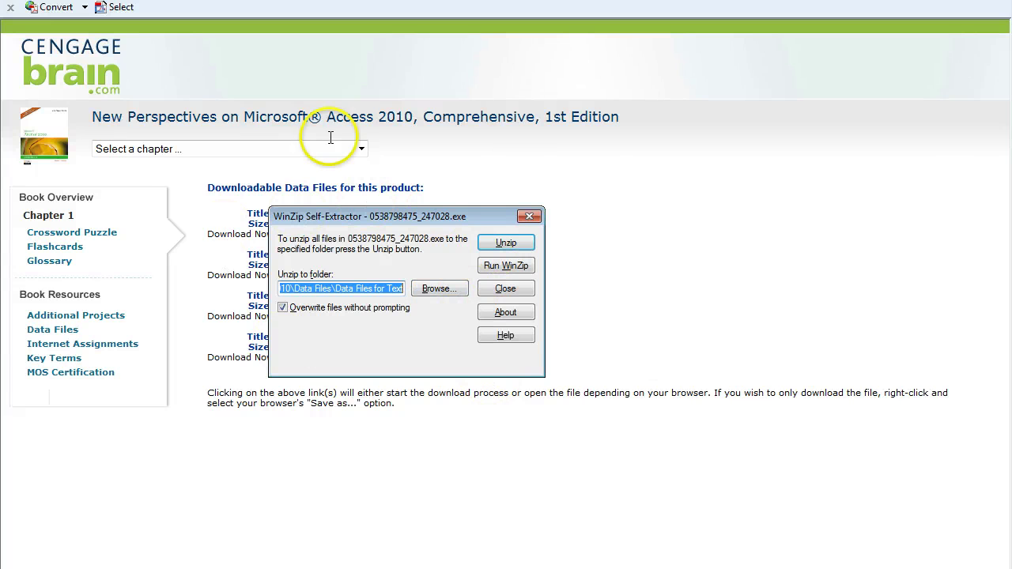
- Set the unzip folder to My Documents and extract the data files
left_click(437, 290)
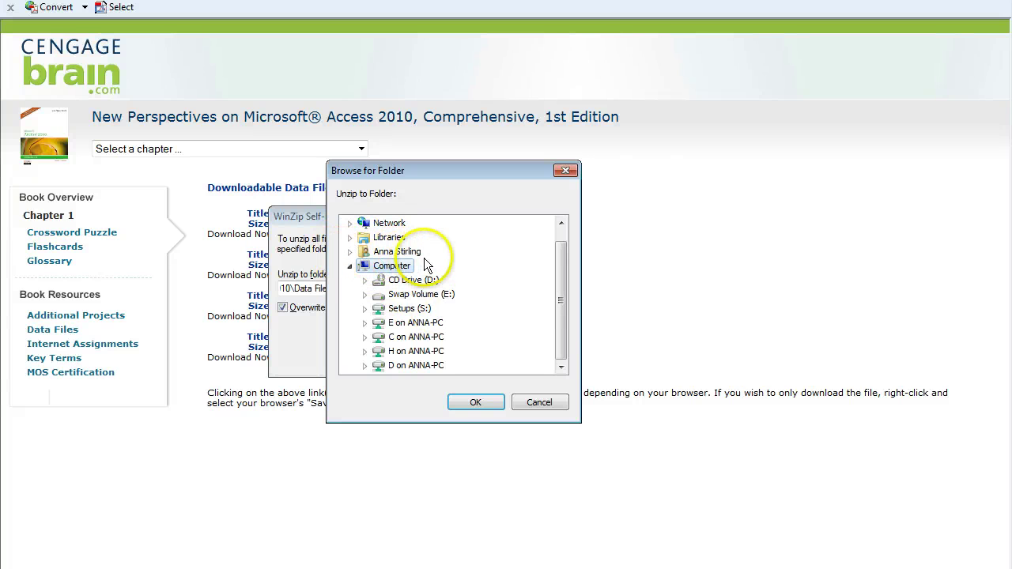
left_click(348, 252)
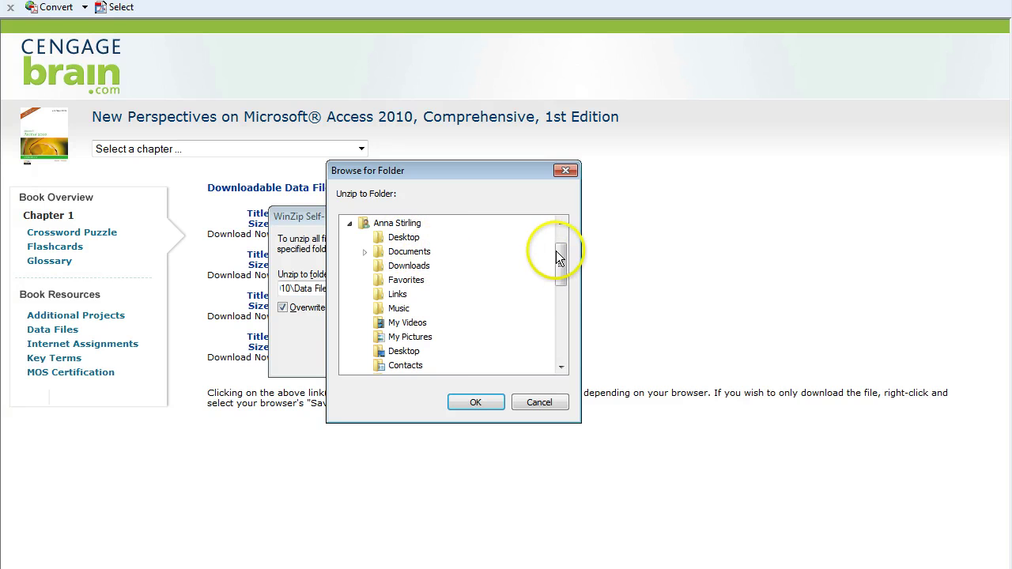
left_click_drag(561, 249, 568, 298)
left_click(414, 351)
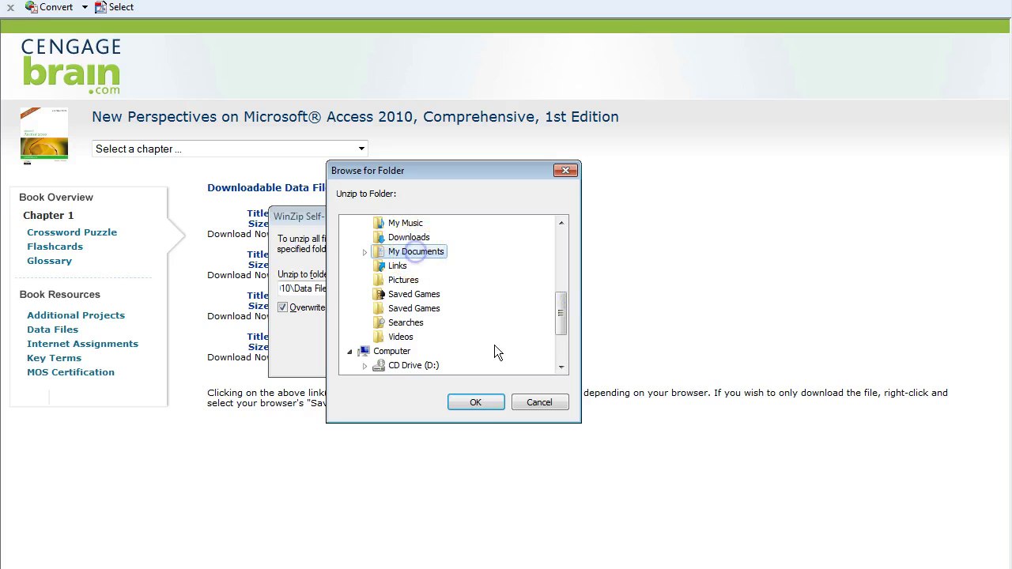
left_click(475, 402)
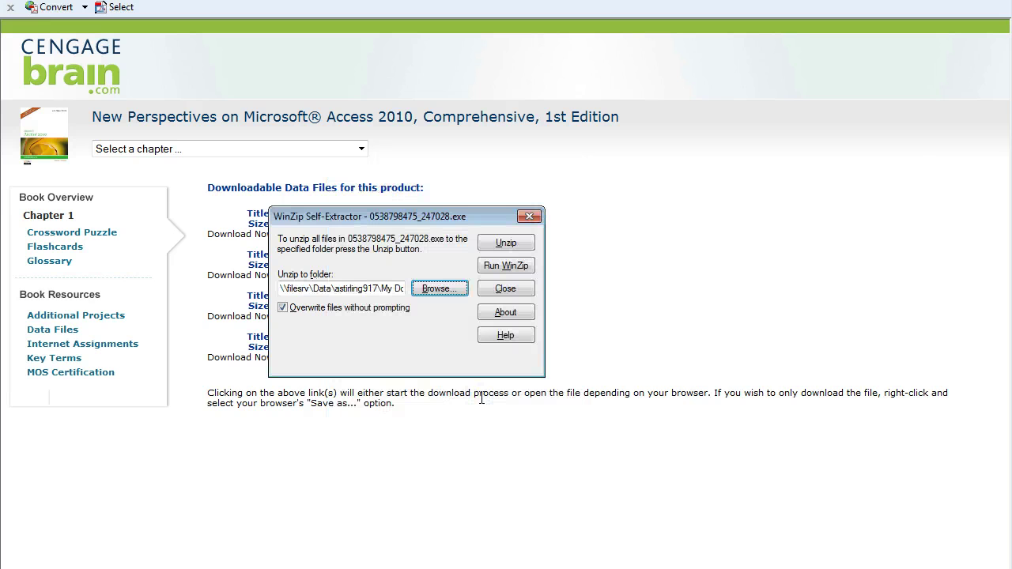
left_click(506, 245)
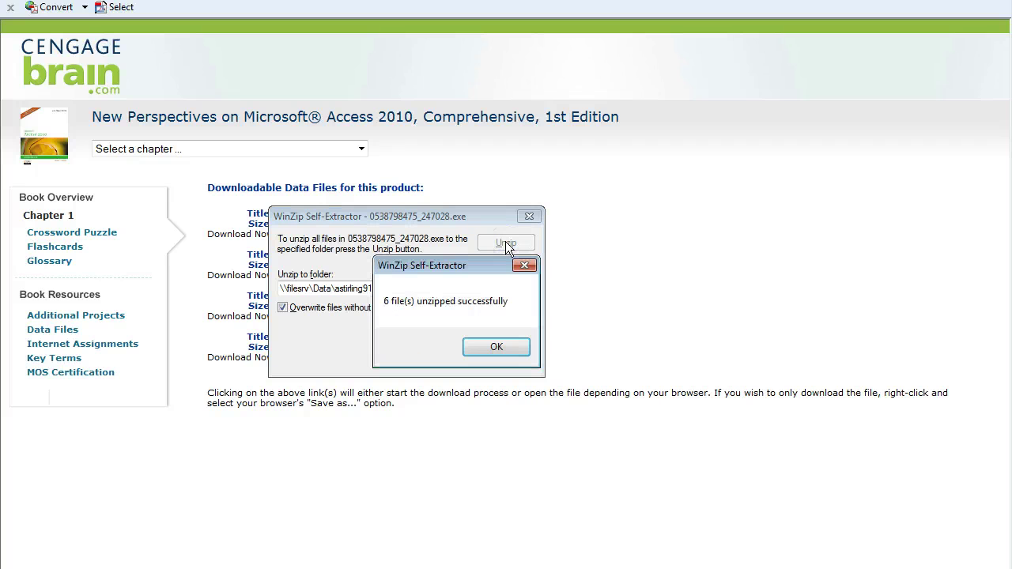
left_click(513, 352)
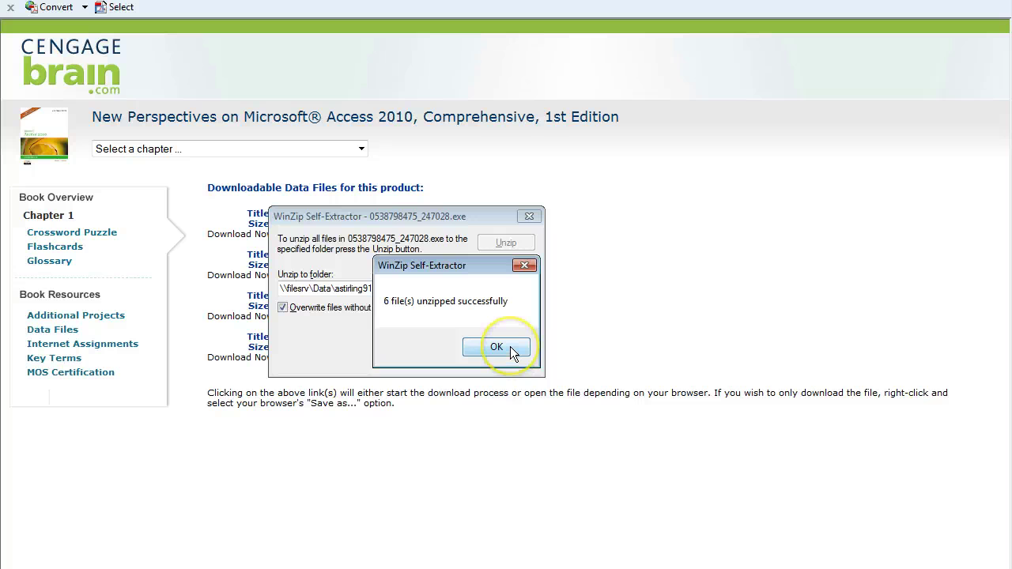
- Dismiss the '6 file(s) unzipped successfully' message
left_click(510, 348)
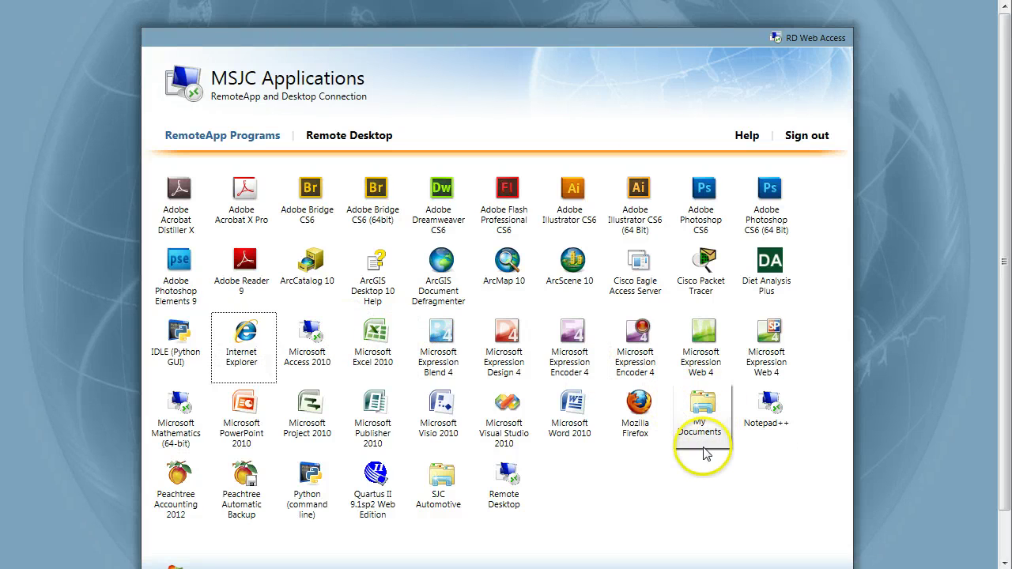
- Launch the remote My Documents folder, approve the connection, and move the window onscreen
left_click(703, 421)
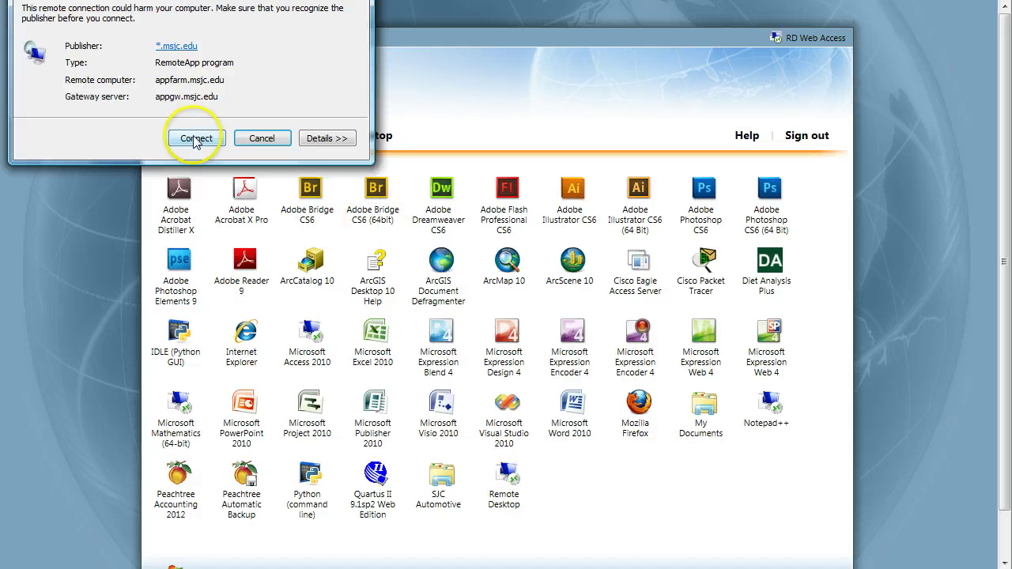
left_click(183, 136)
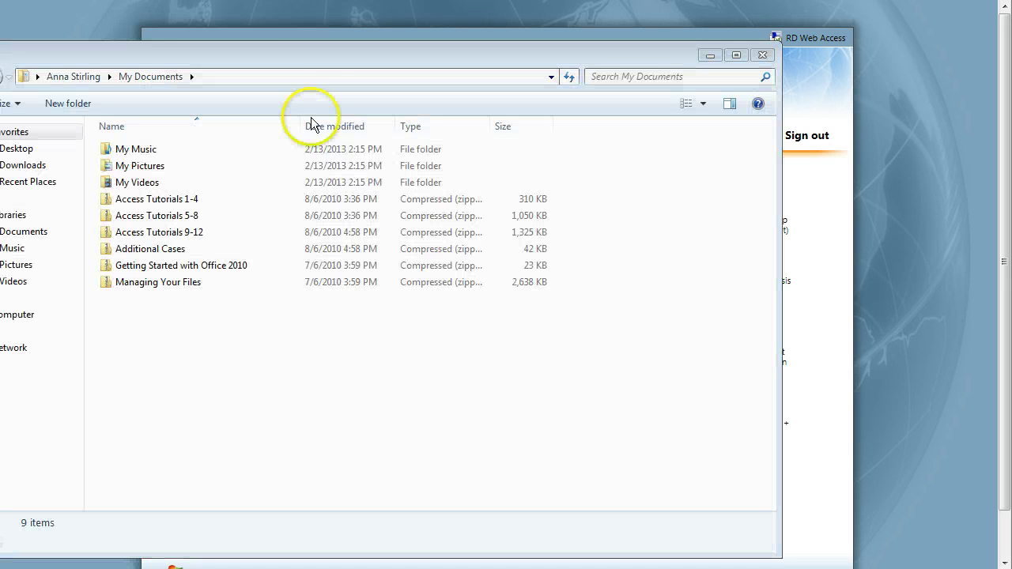
left_click_drag(384, 45, 430, 41)
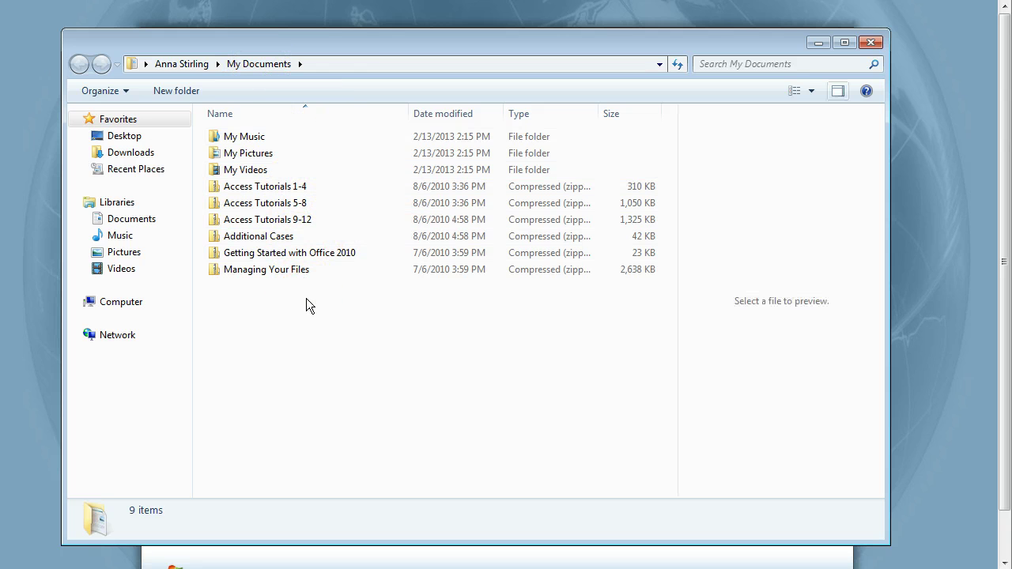
- Switch the folder view to Medium Icons, briefly toggling the preview pane
left_click(811, 91)
left_click(852, 19)
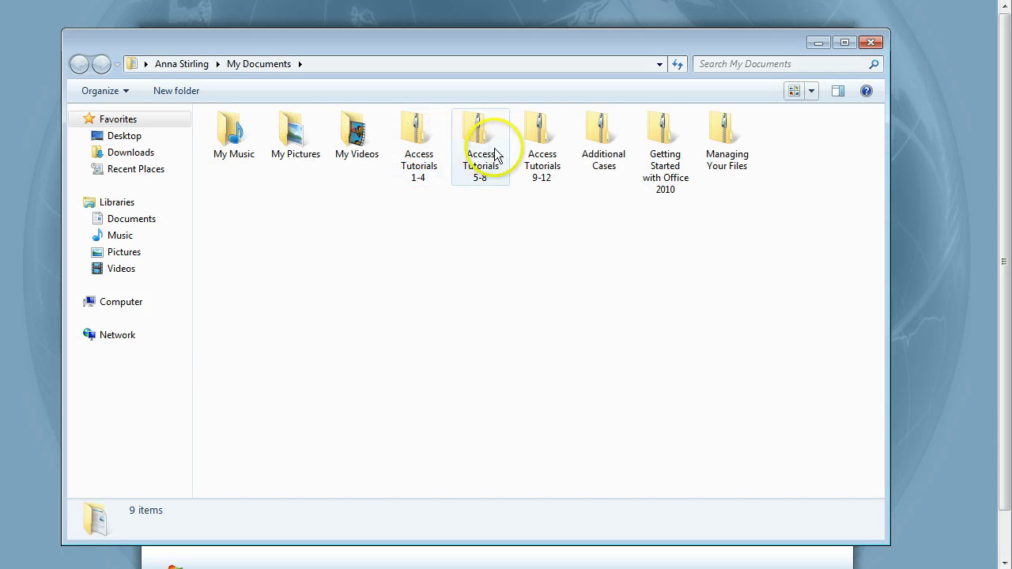
mouse_move(559, 180)
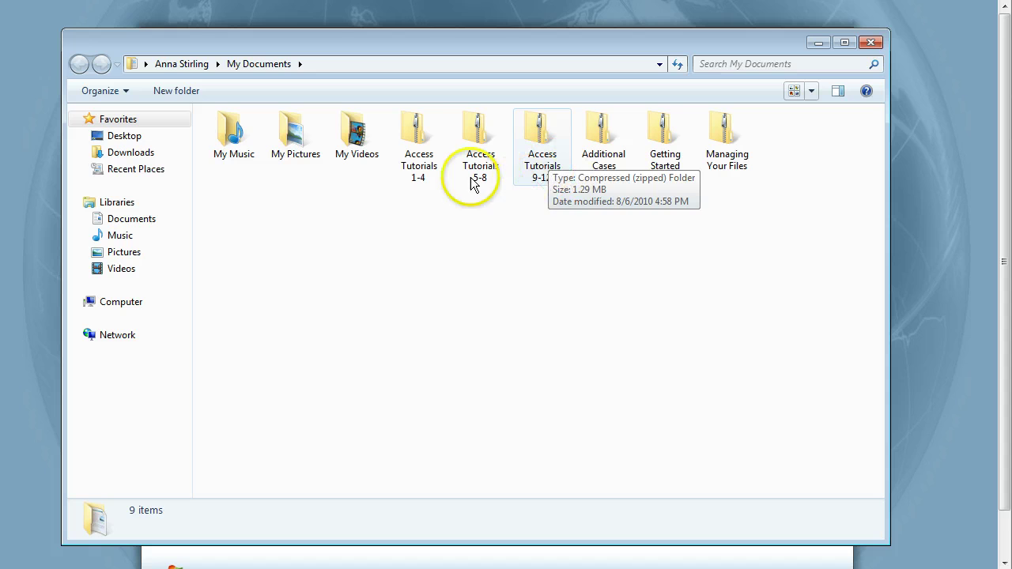
mouse_move(424, 179)
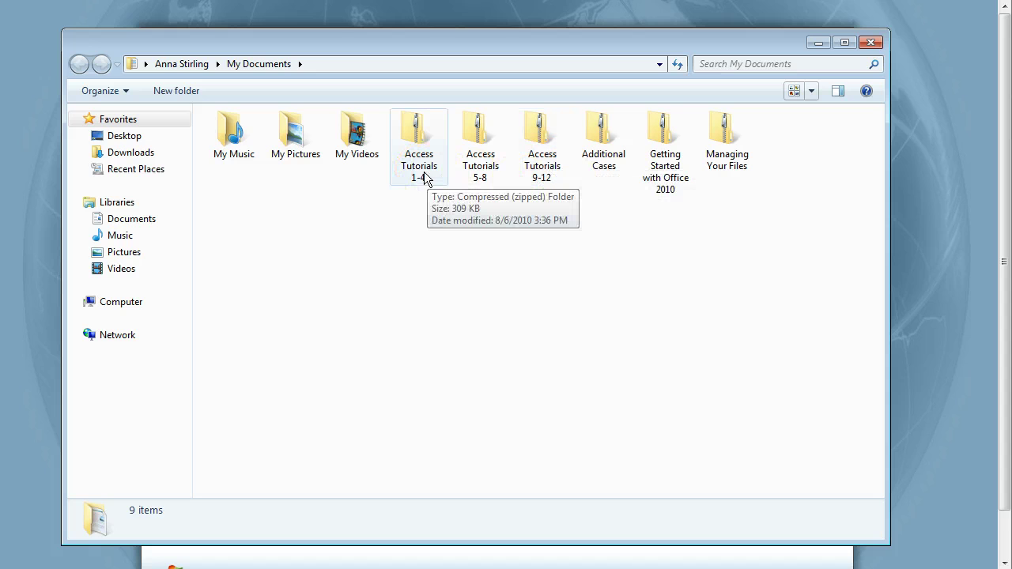
key("alt+p")
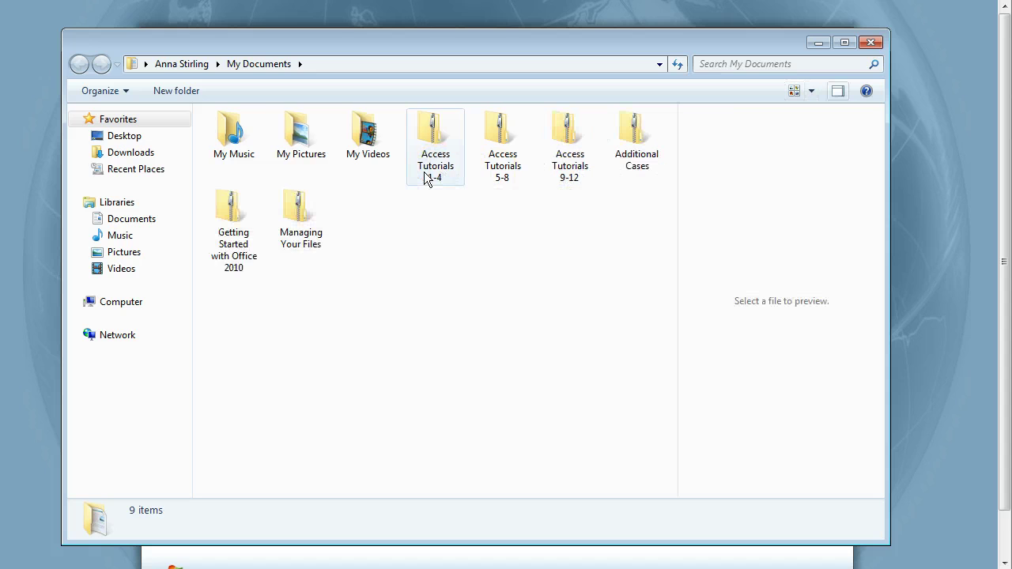
key("alt+p")
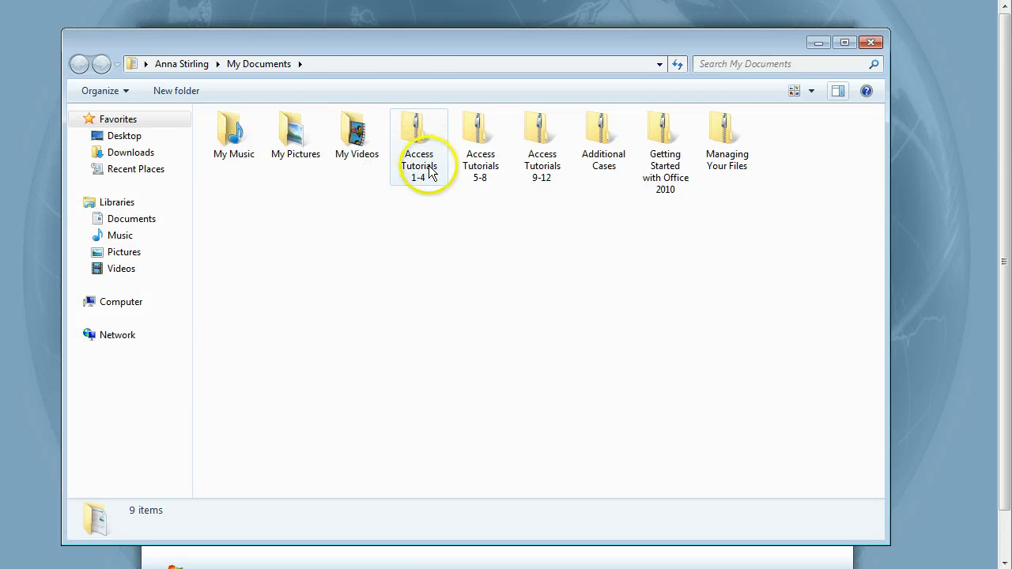
- Extract all files from the Access Tutorials 1-4 zip with 'Show extracted files' unchecked
double_click(426, 172)
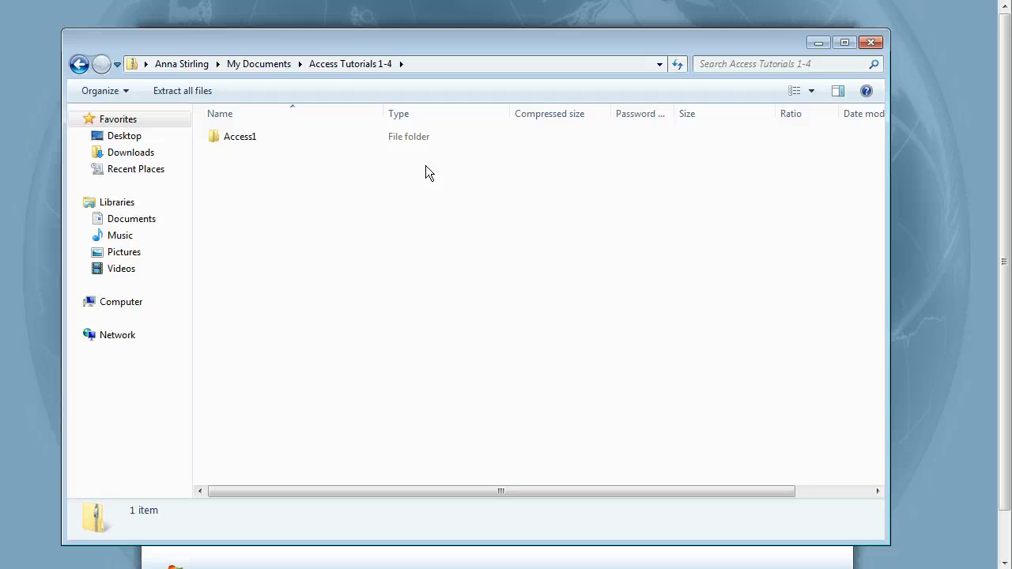
left_click(184, 92)
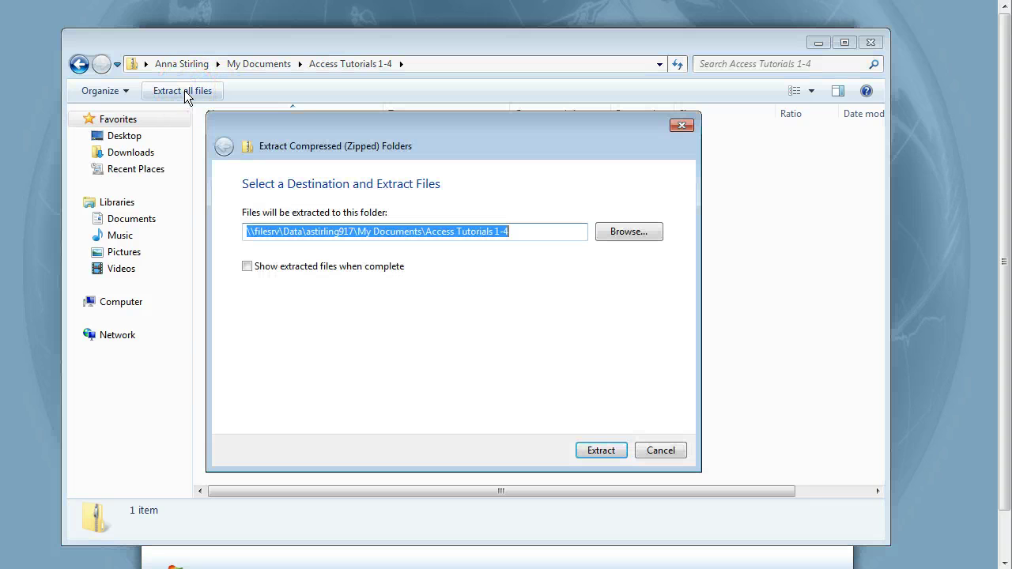
key("alt+s")
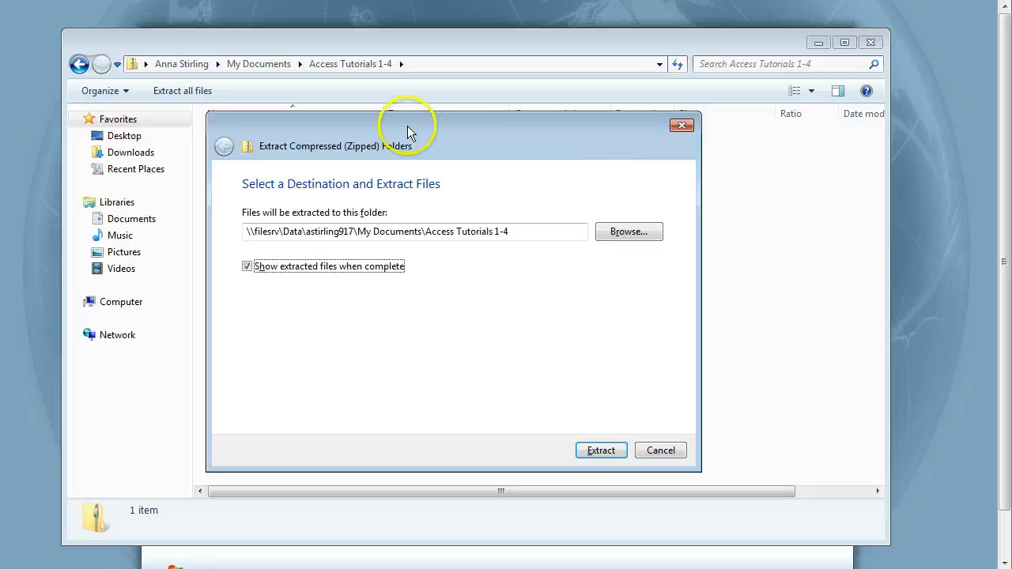
left_click(522, 231)
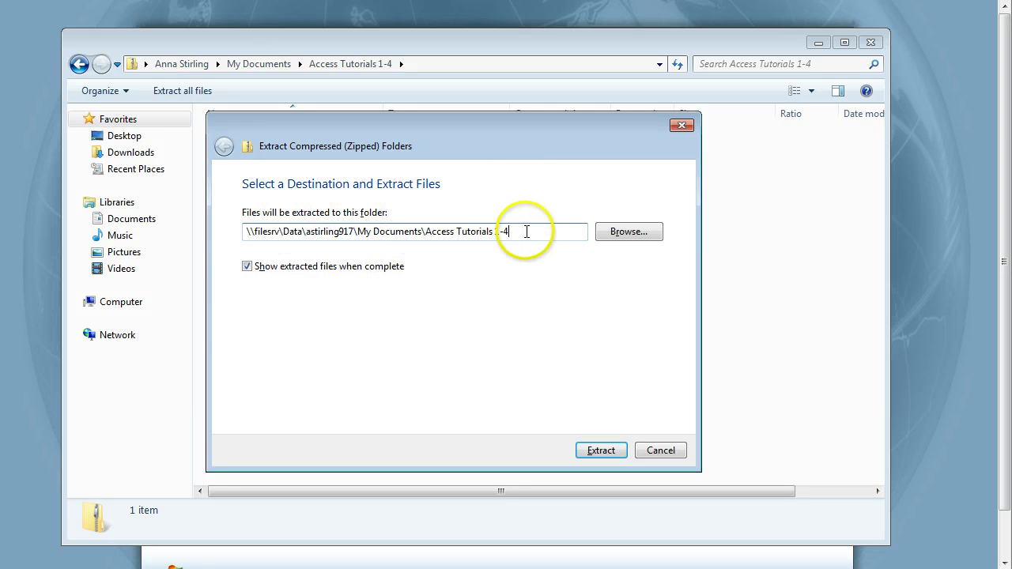
left_click(248, 271)
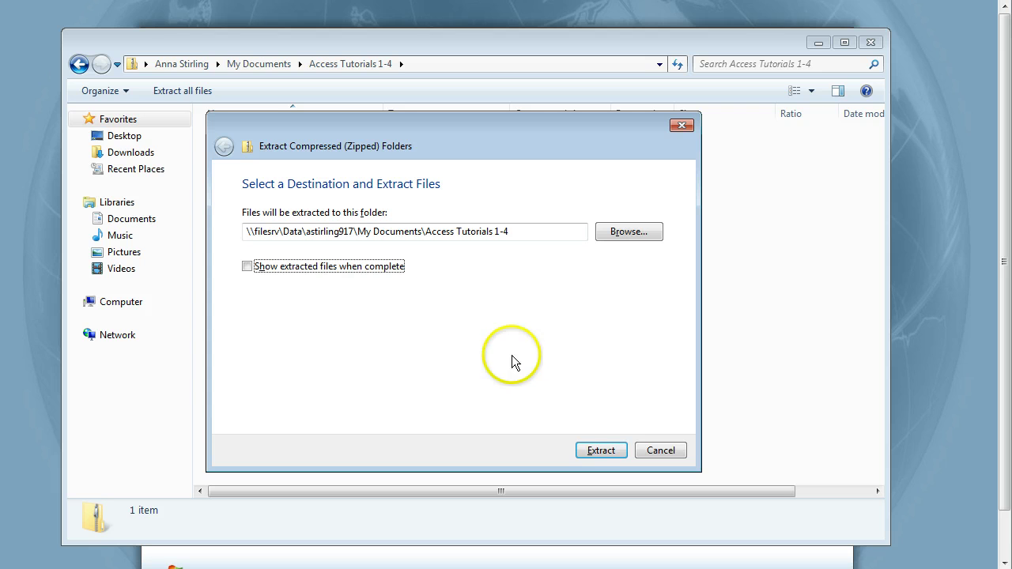
left_click(600, 452)
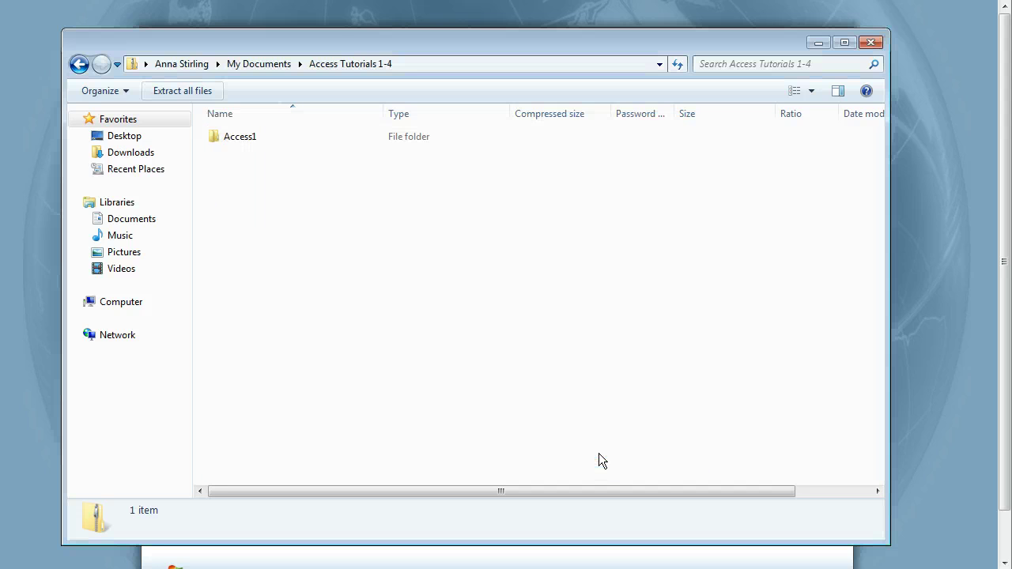
- Go back to My Documents and switch to List view to show the Access Tutorials 1-4 folder
left_click(287, 270)
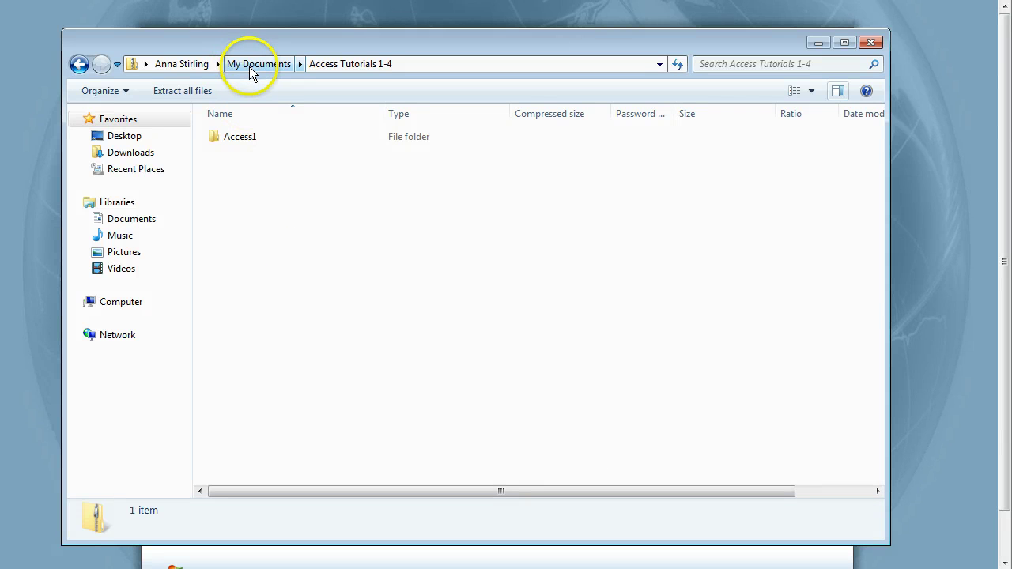
left_click(80, 64)
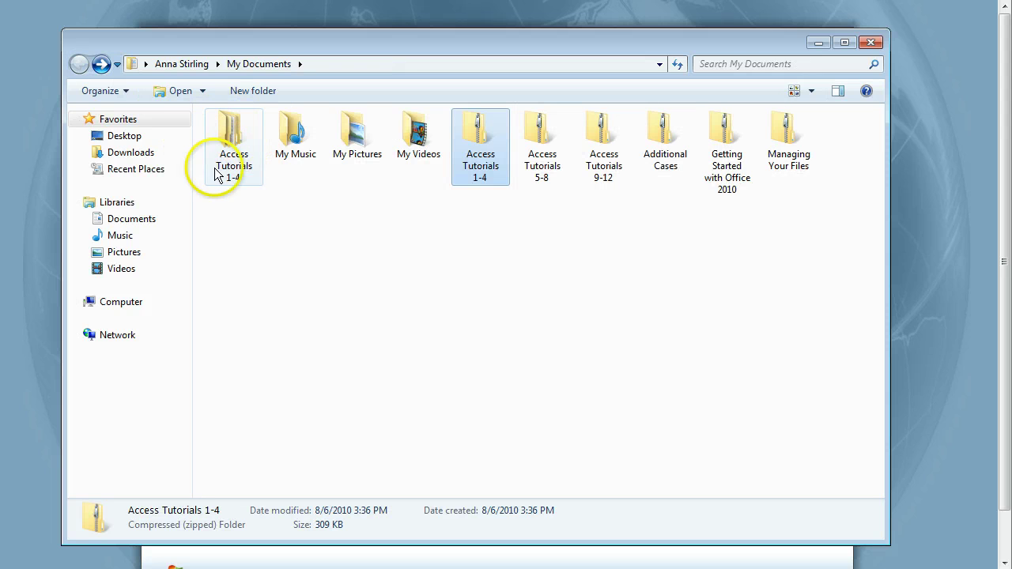
left_click(236, 175)
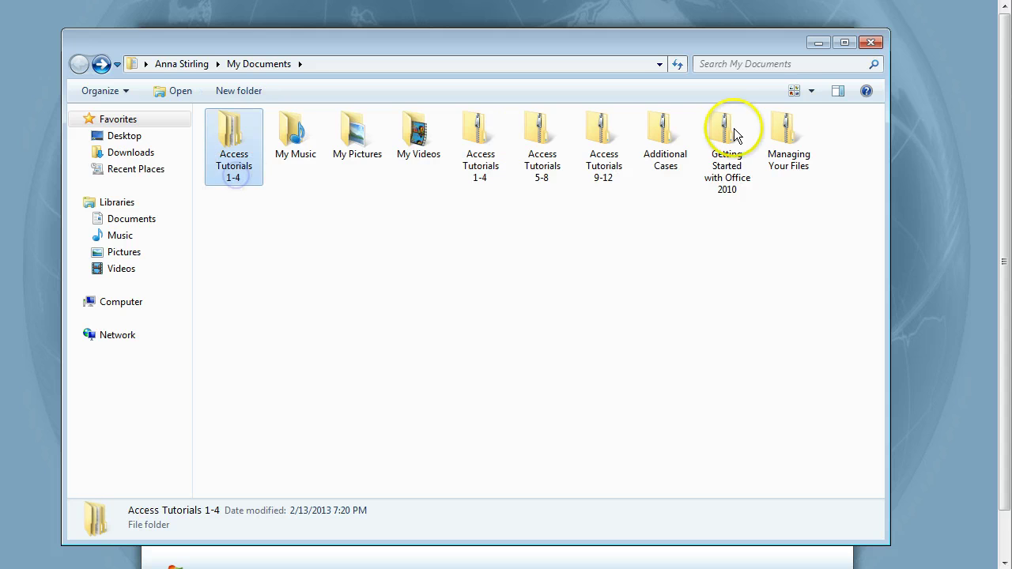
left_click(811, 90)
left_click(858, 143)
left_click(251, 116)
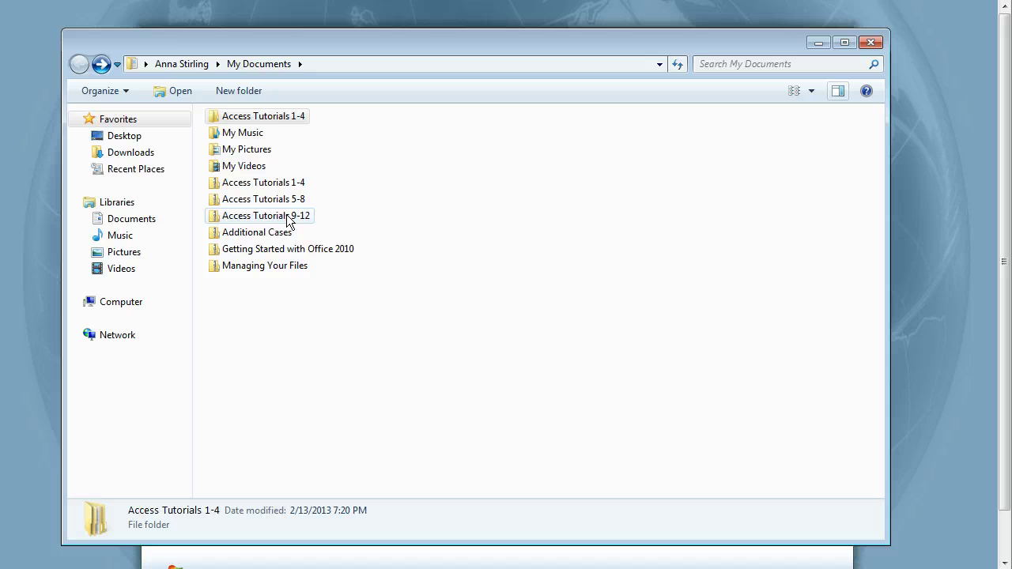
- Toggle the preview pane on and off, then close Windows Explorer
key("alt+p")
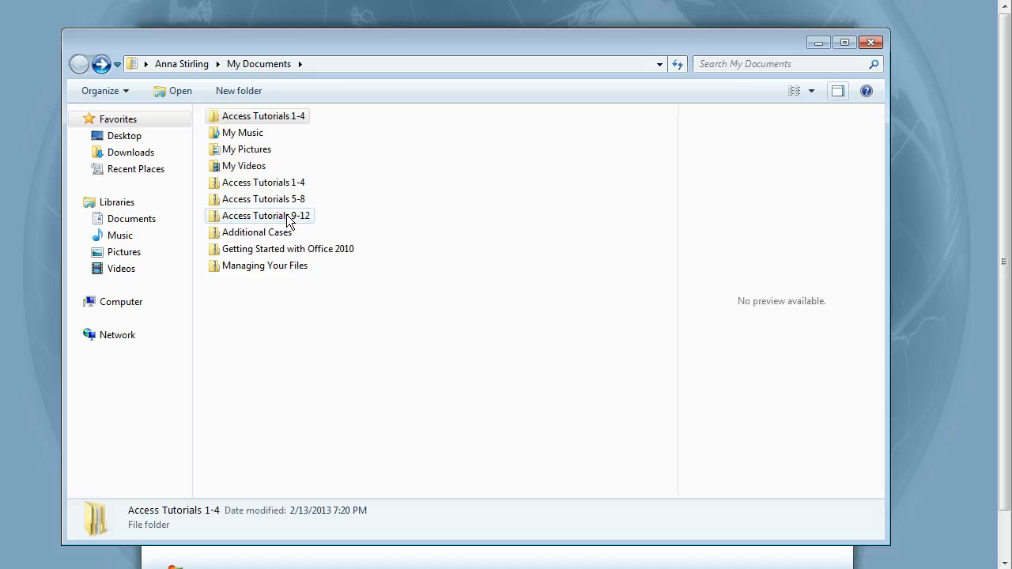
key("alt+p")
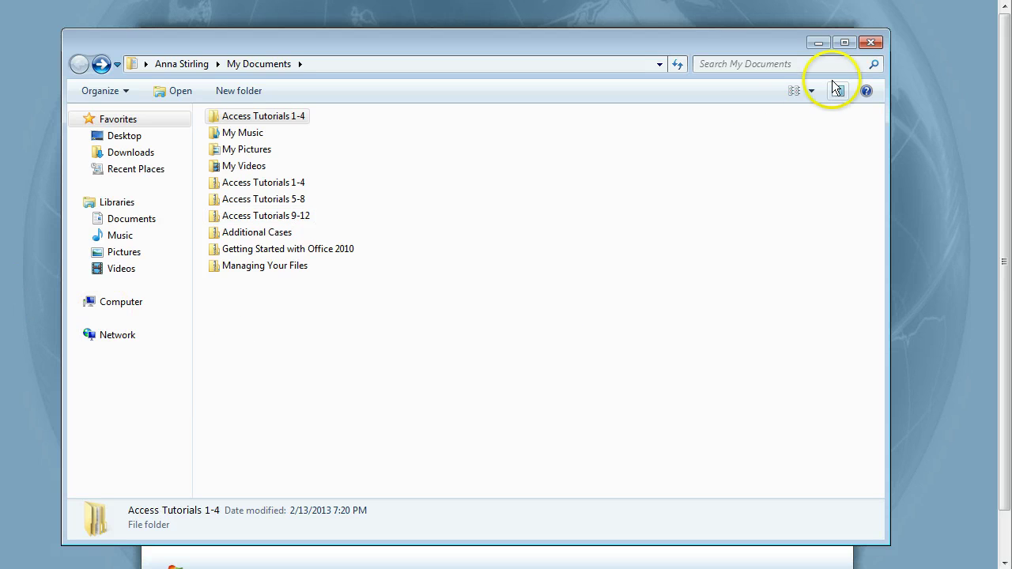
left_click(872, 44)
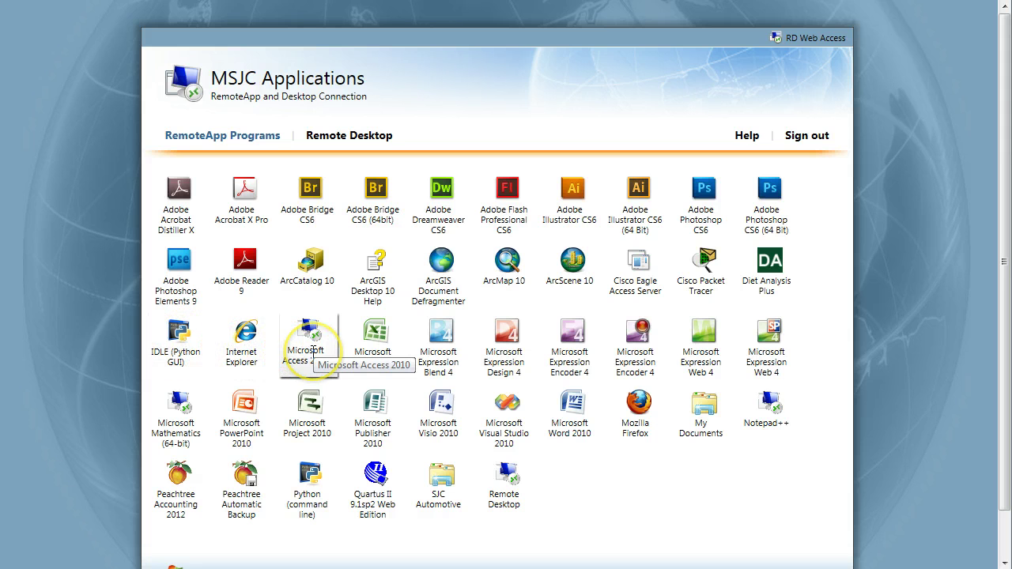
- Start the Microsoft Access 2010 RemoteApp and approve the remote connection warning
left_click(313, 351)
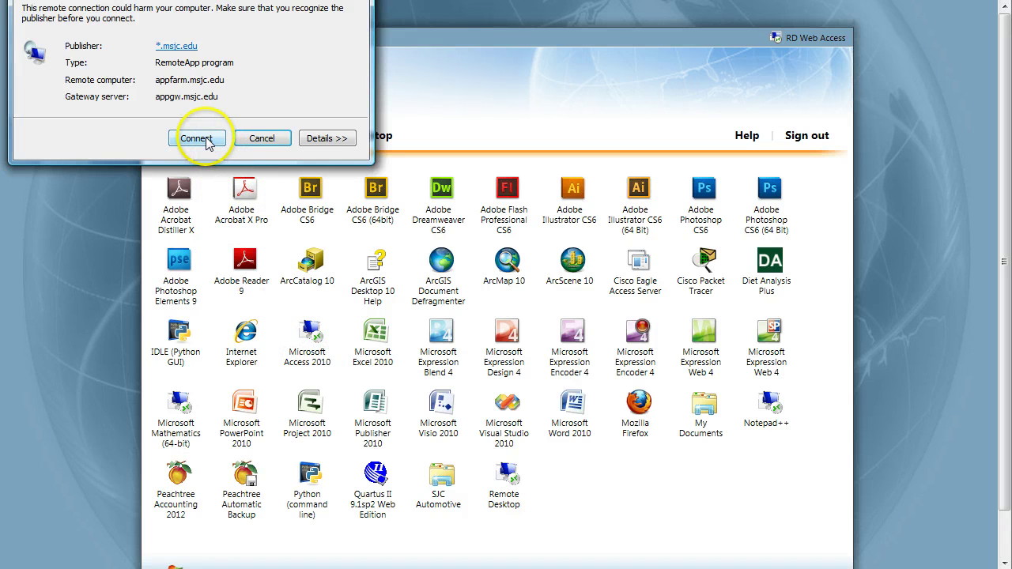
left_click(206, 138)
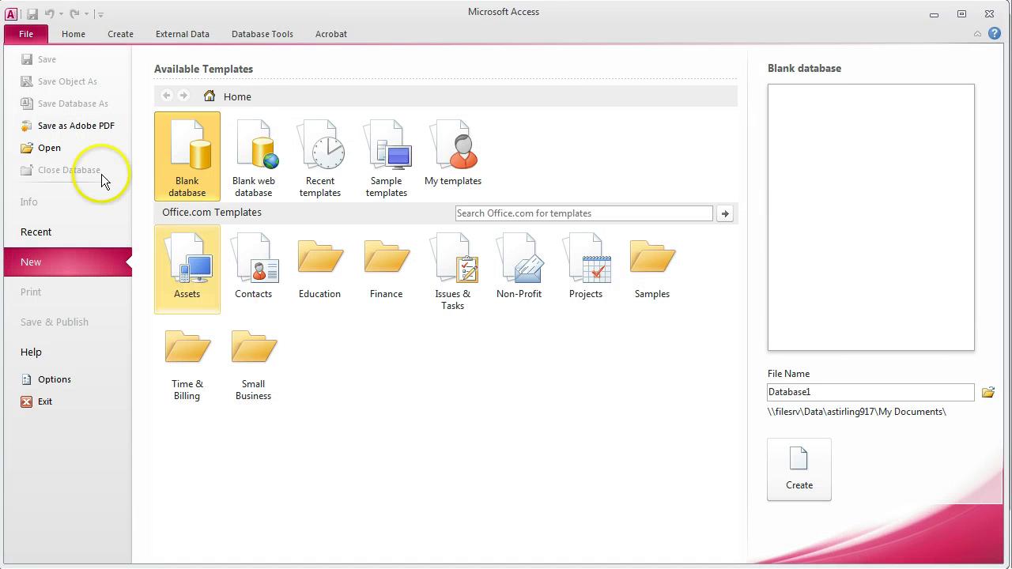
- In the Open dialog, go into Access Tutorials 1-4, then Access1, then Tutorial, and open Oren
left_click(45, 148)
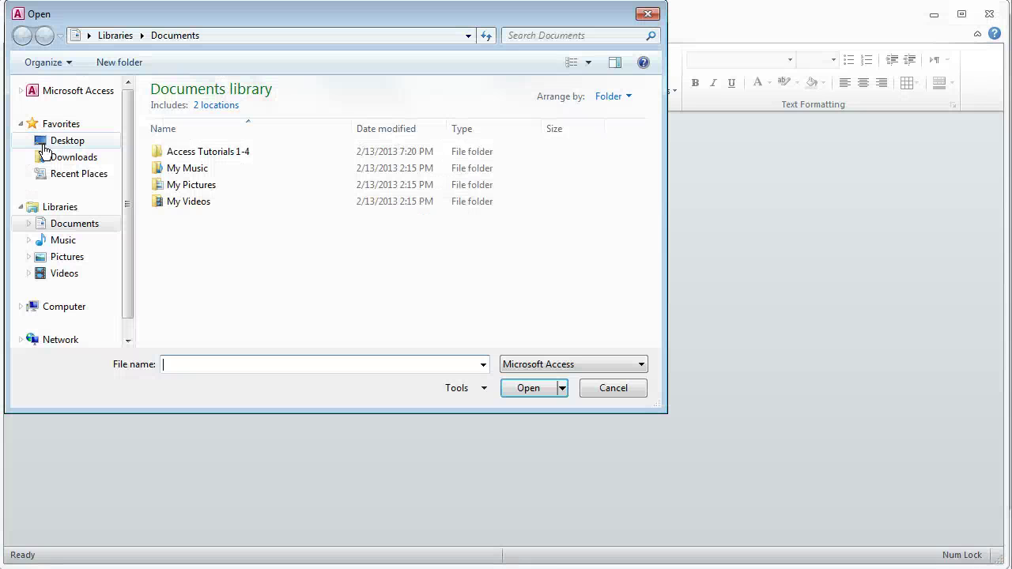
left_click(208, 153)
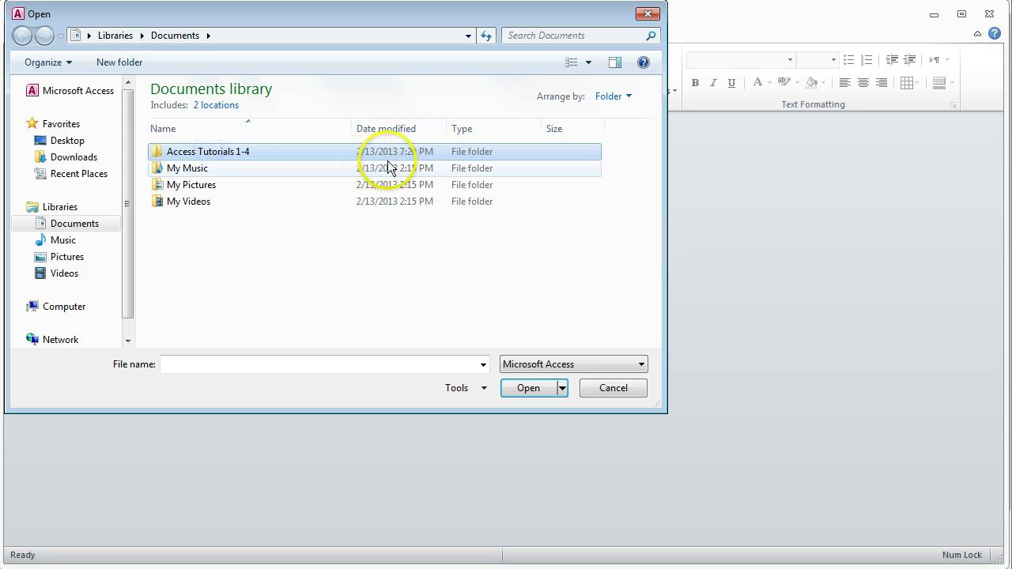
double_click(242, 152)
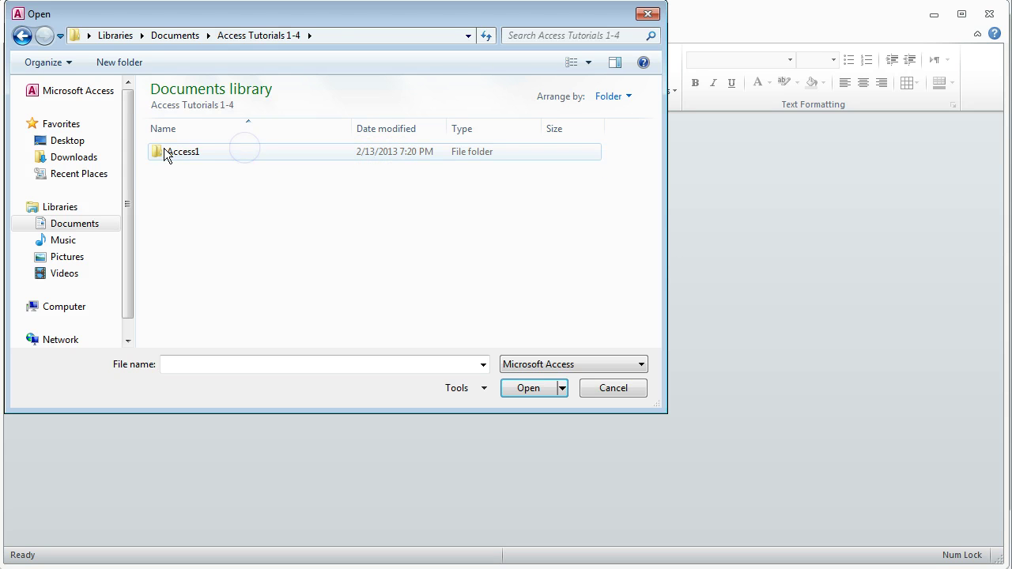
left_click(188, 160)
double_click(187, 158)
left_click(183, 241)
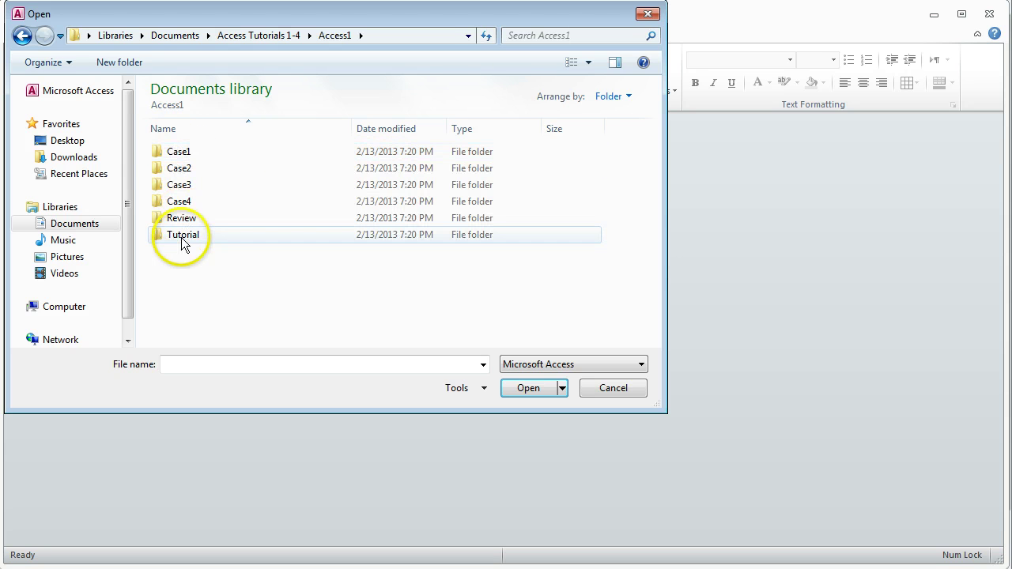
double_click(182, 243)
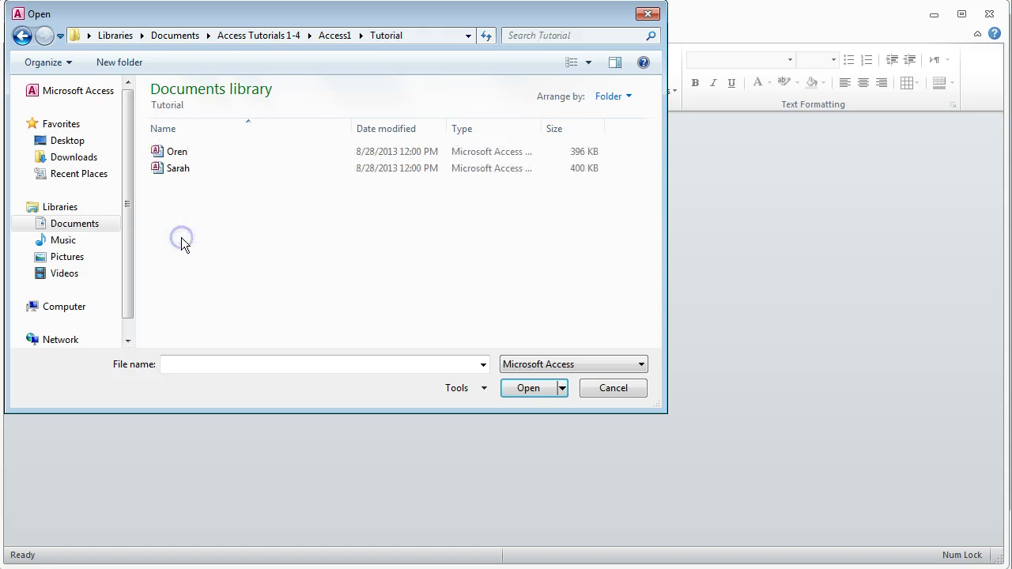
left_click(176, 153)
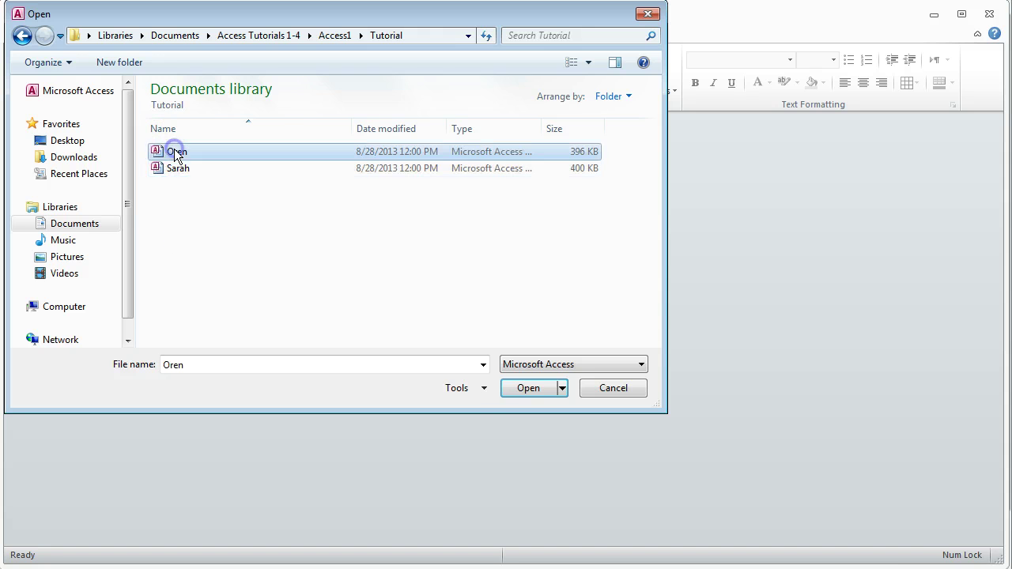
left_click(530, 392)
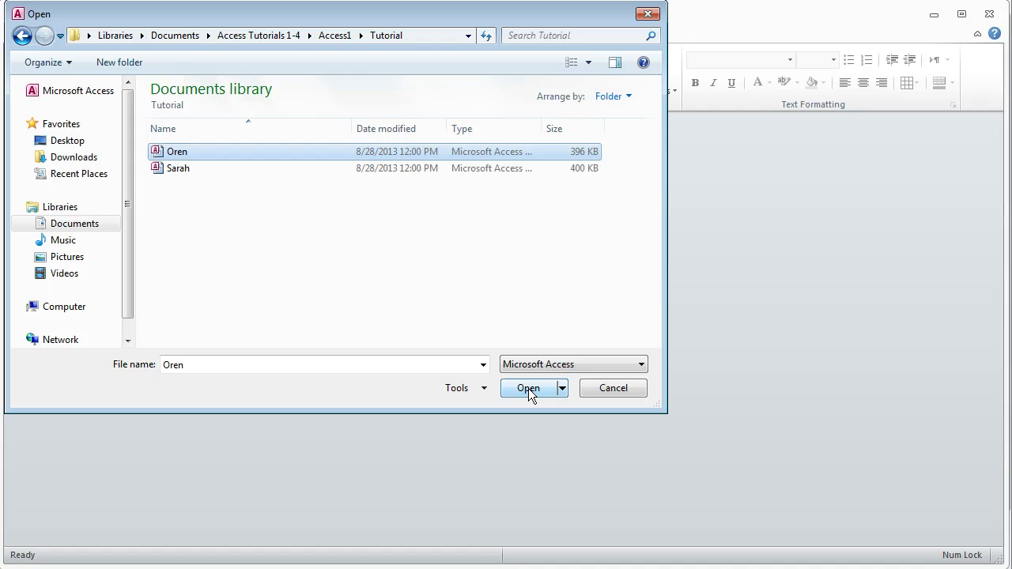